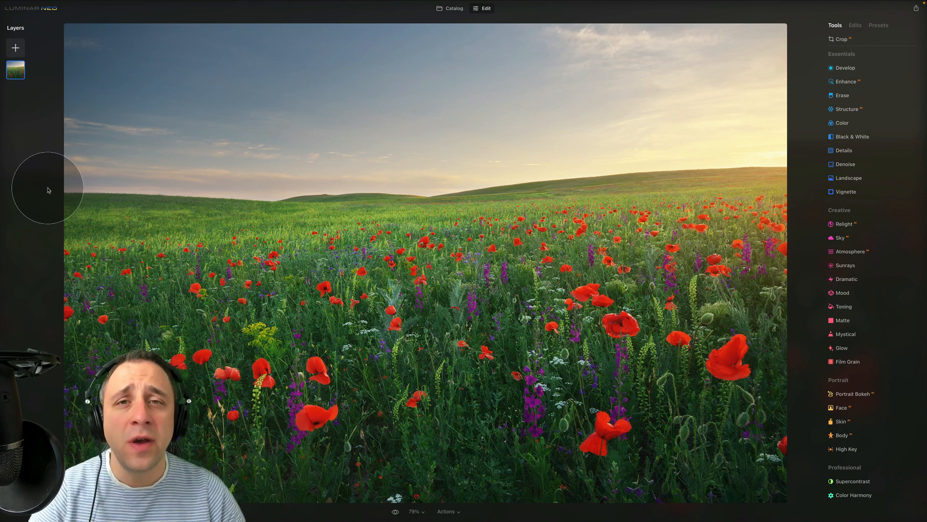
# Step: Check which version of Luminar Neo is installed, and close the version information
pyautogui.moveTo(79, 3)
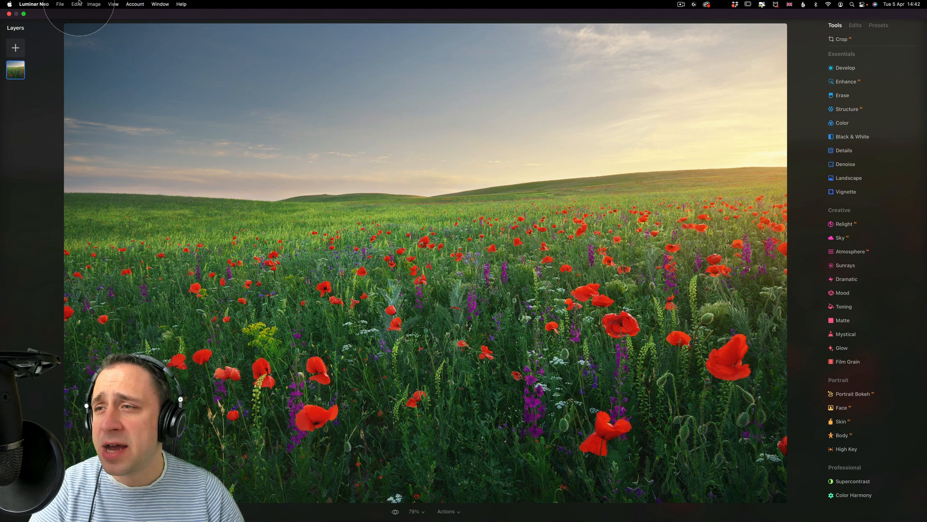
pyautogui.click(36, 4)
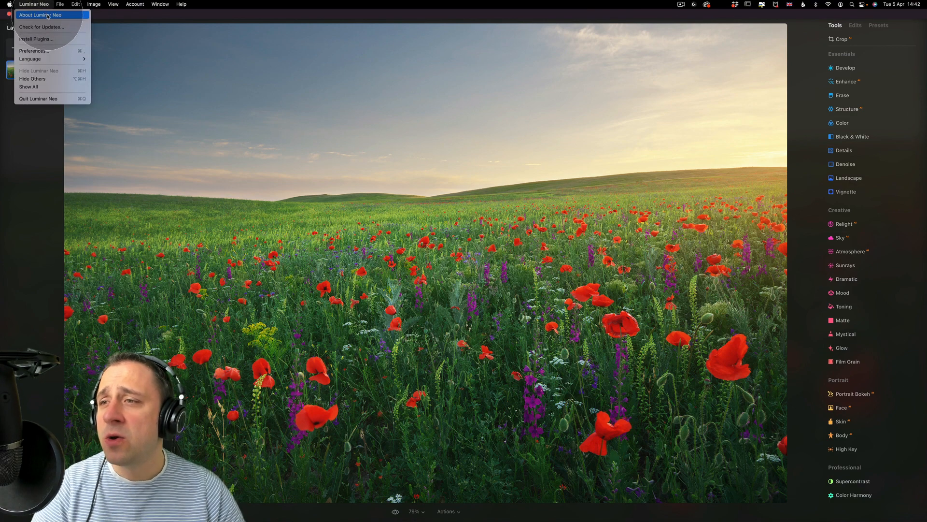
pyautogui.click(41, 15)
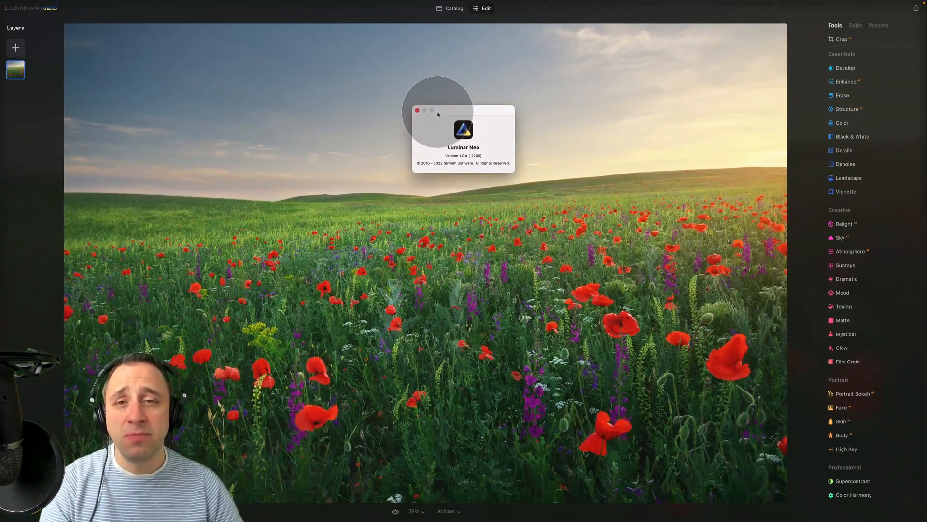
pyautogui.click(401, 114)
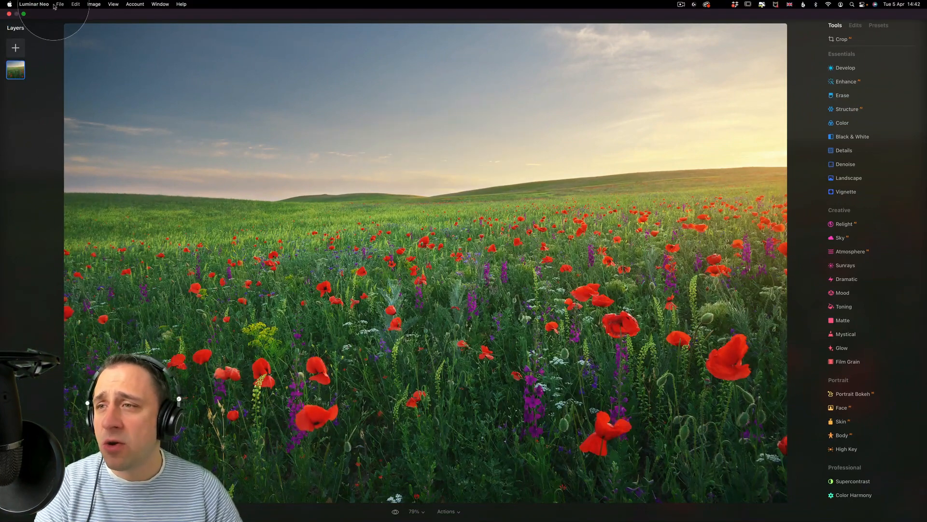
# Step: Check for available Luminar Neo updates and dismiss the result
pyautogui.click(34, 3)
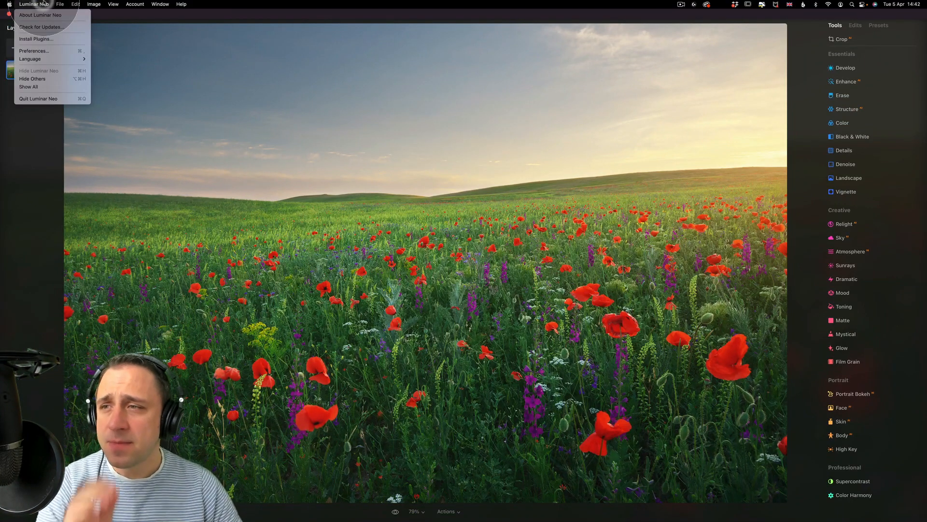
pyautogui.click(52, 25)
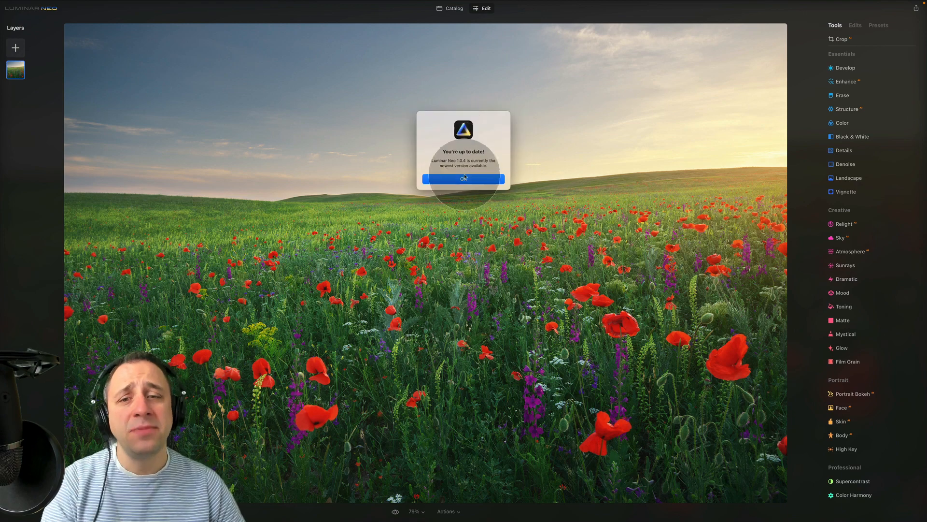
pyautogui.click(463, 182)
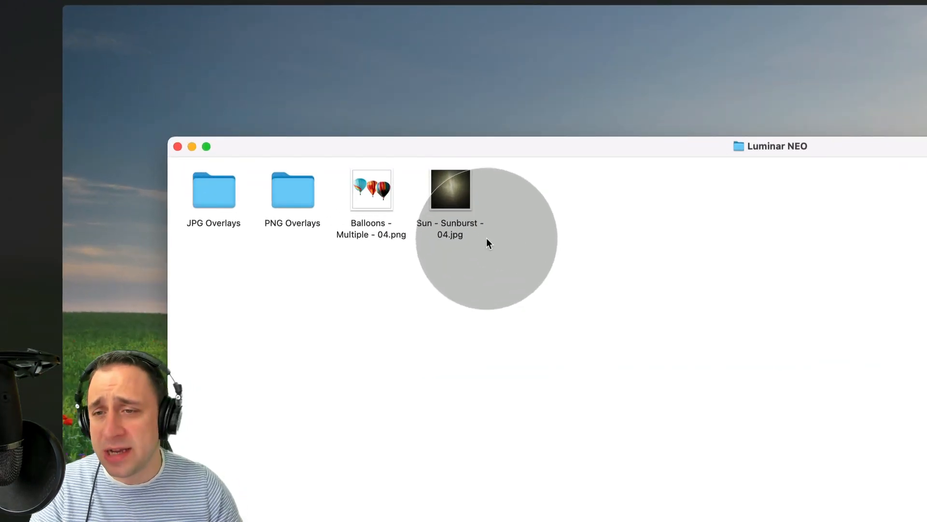
# Step: Preview the overlay files Sun - Sunburst - 04.jpg and Balloons - Multiple - 04.png from Finder's Luminar NEO folder
pyautogui.moveTo(543, 146); pyautogui.dragTo(559, 219)
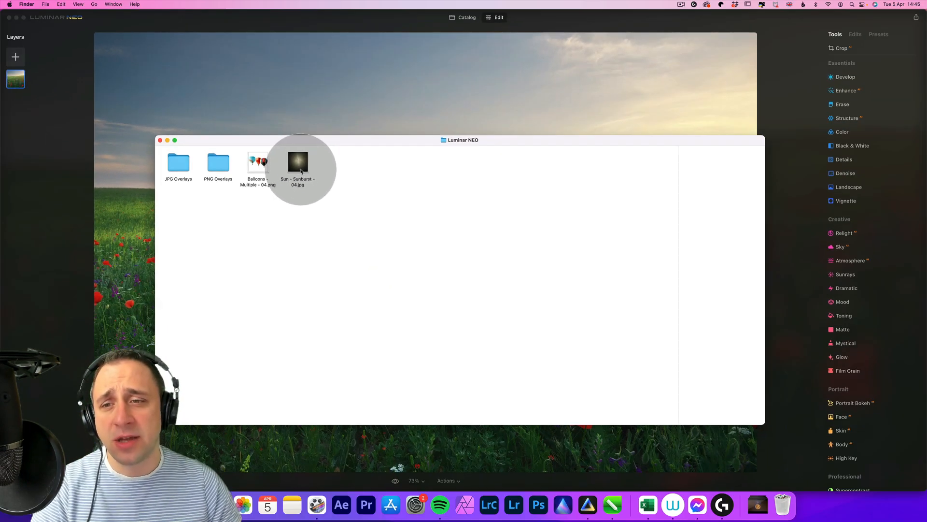
pyautogui.click(300, 166)
pyautogui.press('space')
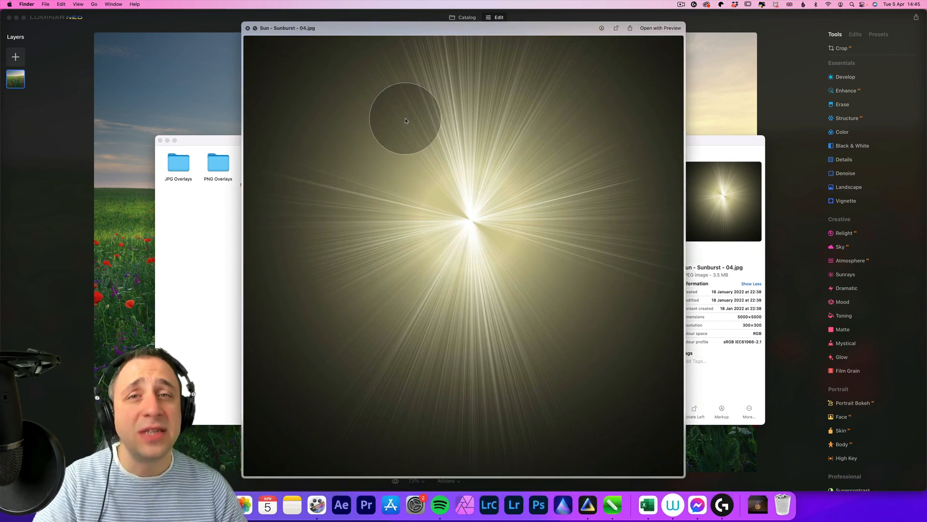
pyautogui.click(248, 28)
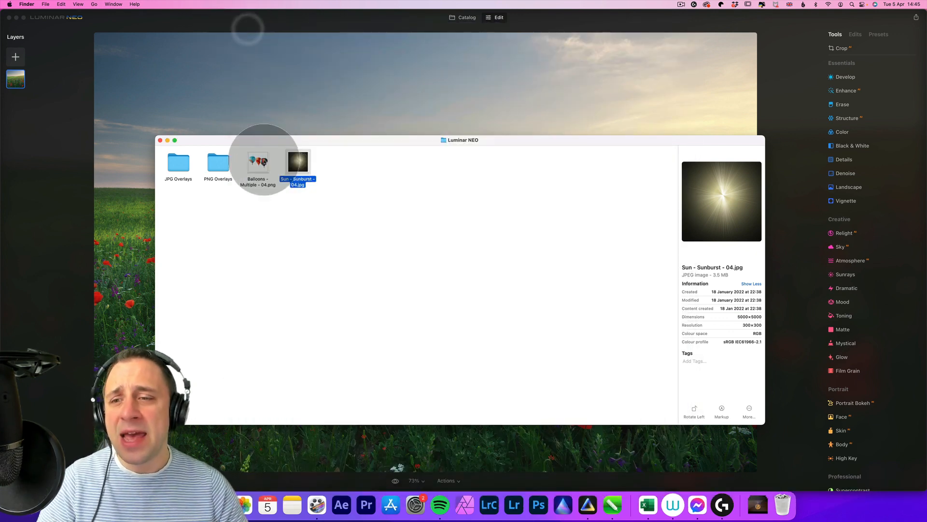
pyautogui.click(261, 163)
pyautogui.press('space')
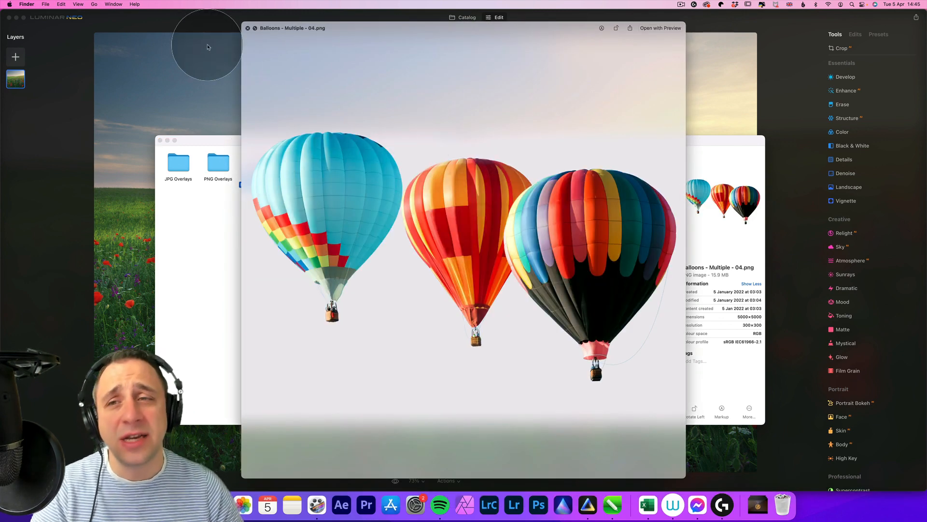
pyautogui.click(247, 28)
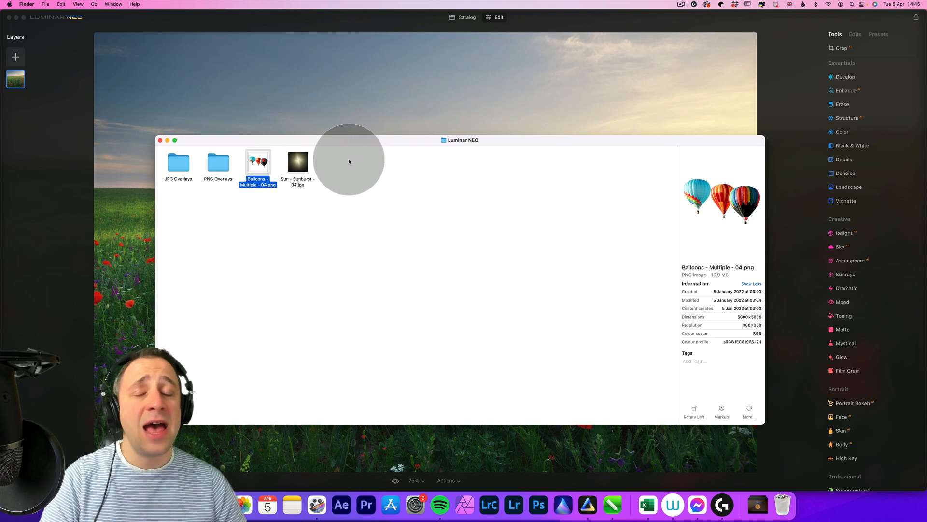
# Step: Compare the two overlay types by previewing the transparent balloons PNG again, followed by the black-background sunburst JPG
pyautogui.click(303, 165)
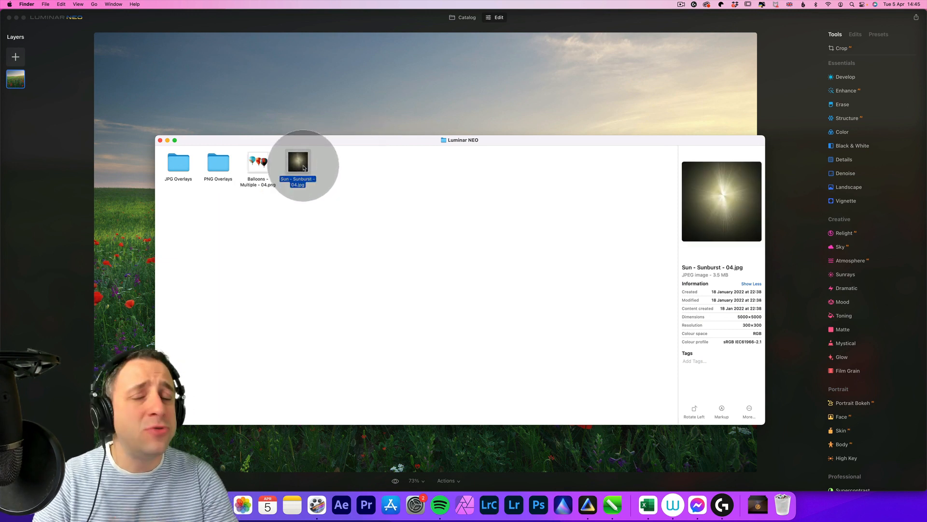
pyautogui.click(261, 163)
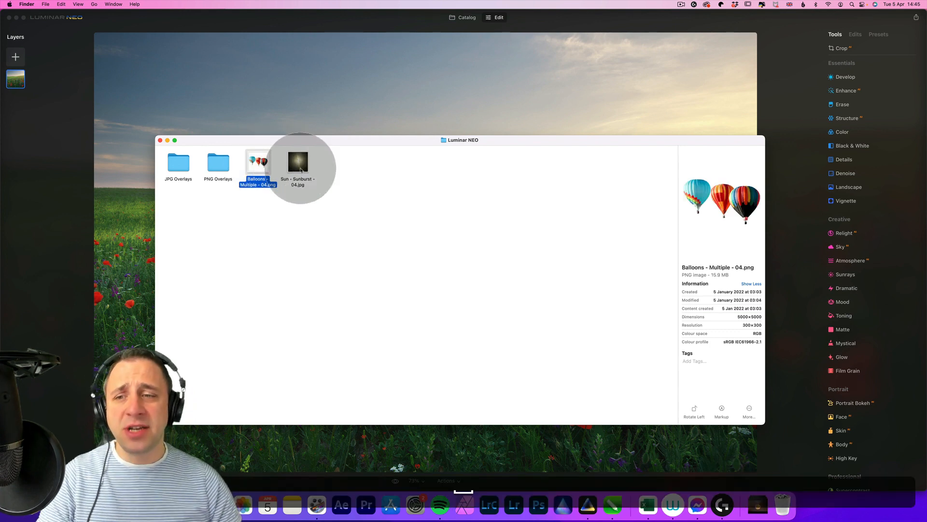
pyautogui.press('space')
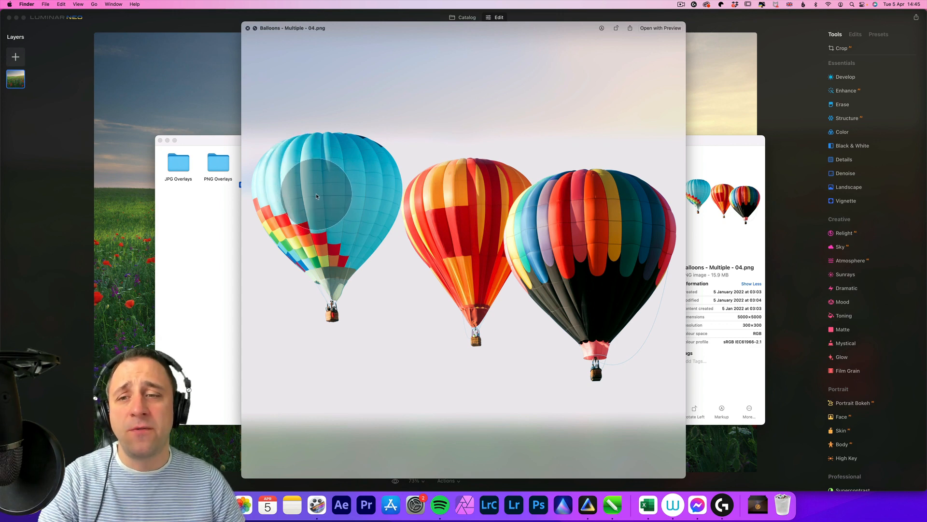
pyautogui.click(247, 28)
pyautogui.click(306, 160)
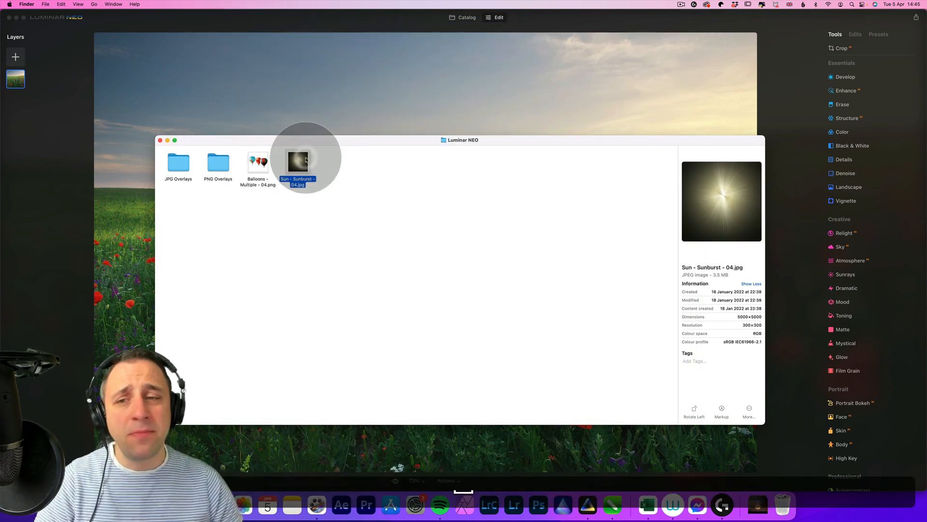
pyautogui.press('space')
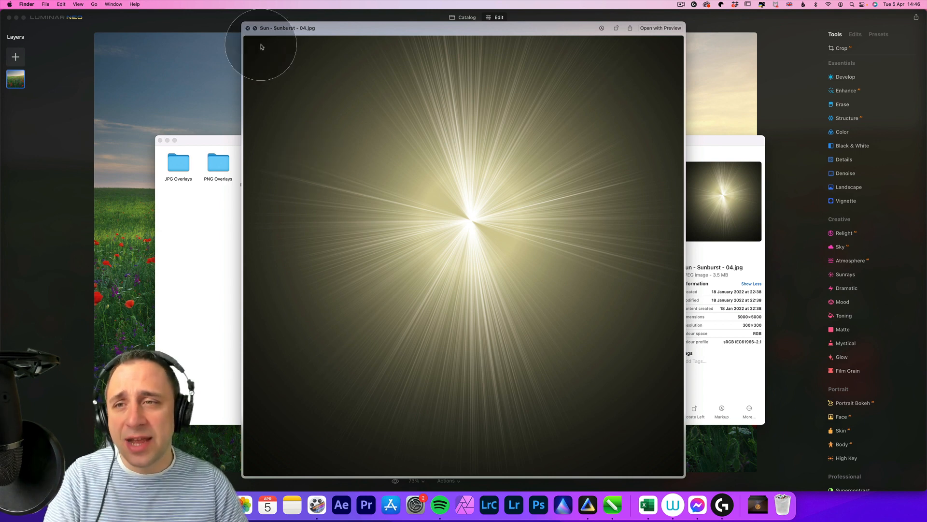
pyautogui.click(248, 28)
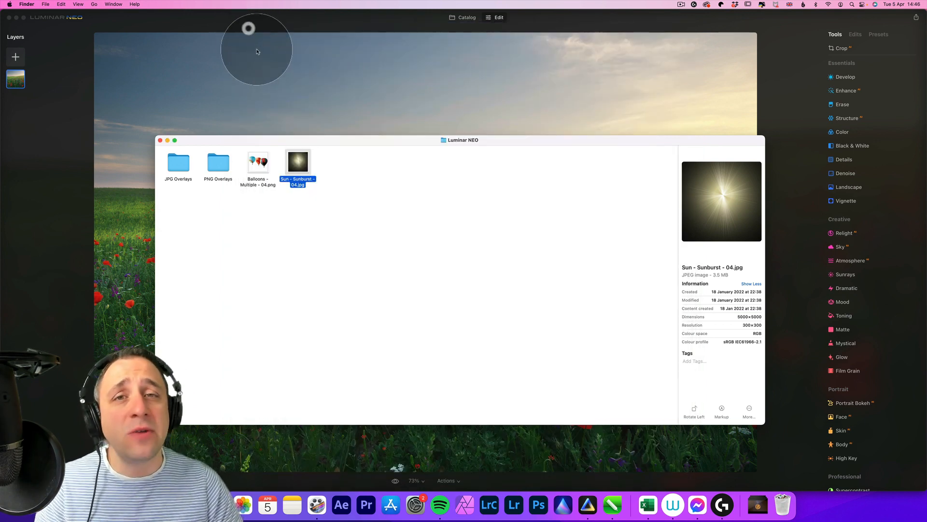
# Step: Switch back to Luminar Neo, view the Overlay Tutorial album in the catalog, and return to editing the poppy field photo
pyautogui.click(353, 189)
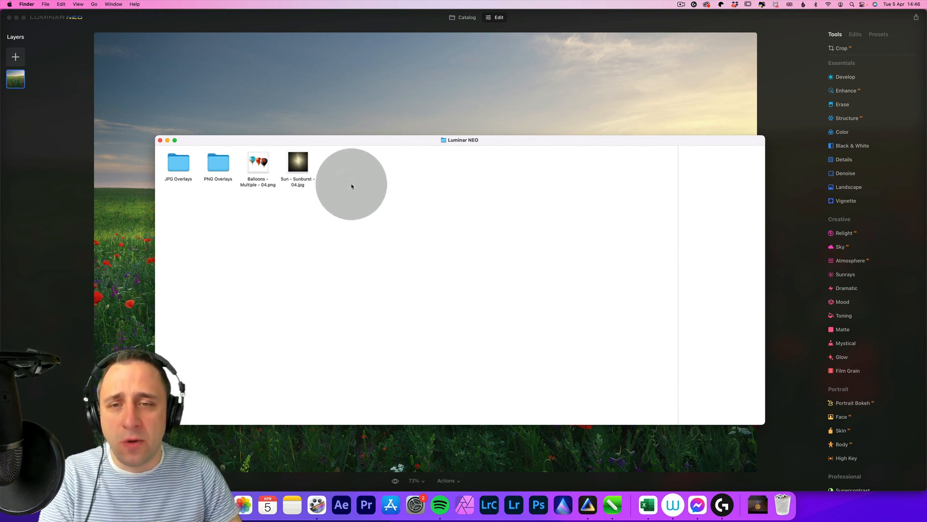
pyautogui.moveTo(342, 140); pyautogui.dragTo(332, 166)
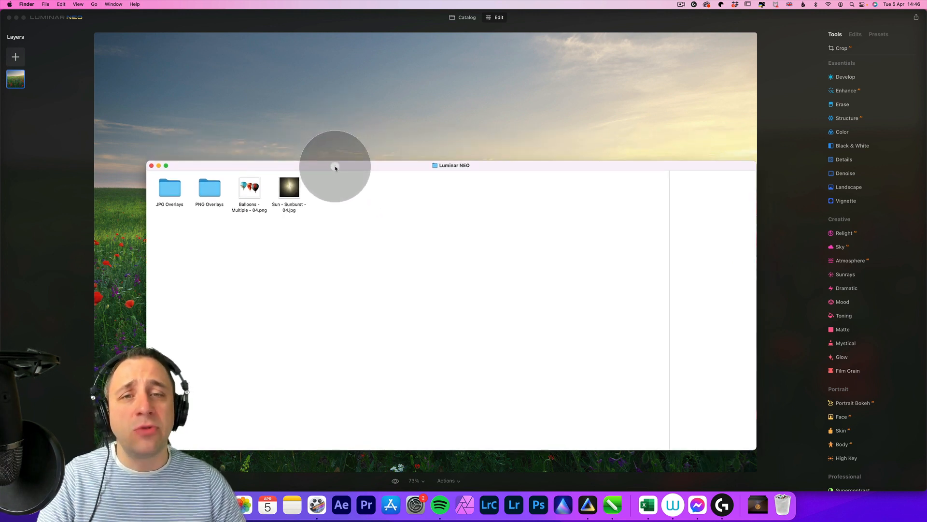
pyautogui.click(169, 27)
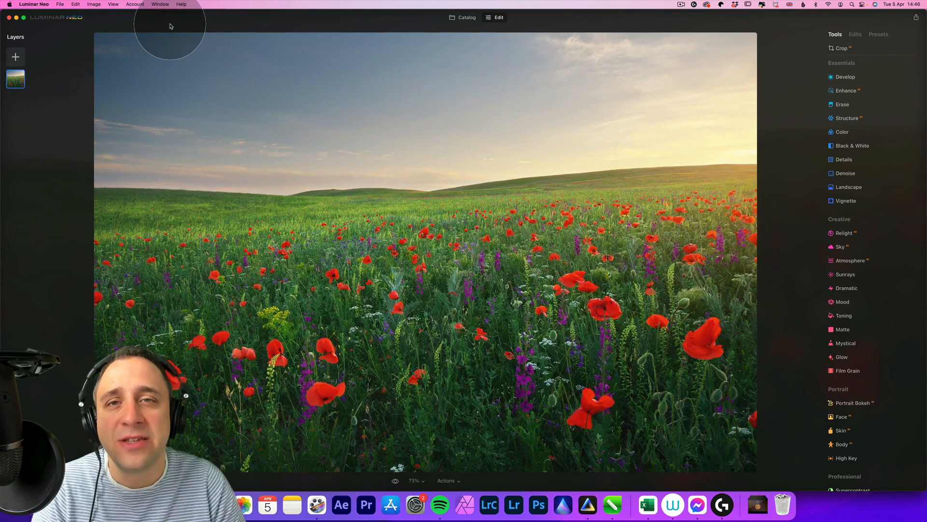
pyautogui.click(468, 20)
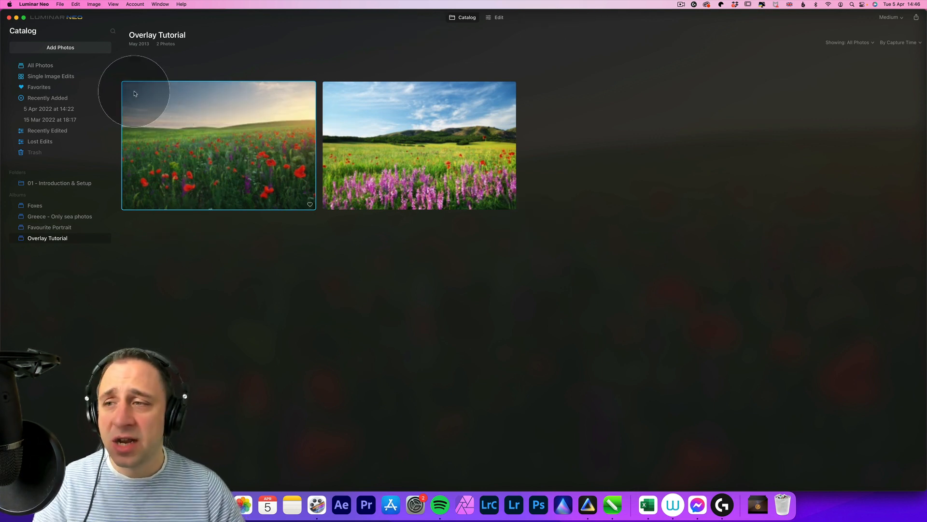
pyautogui.click(499, 17)
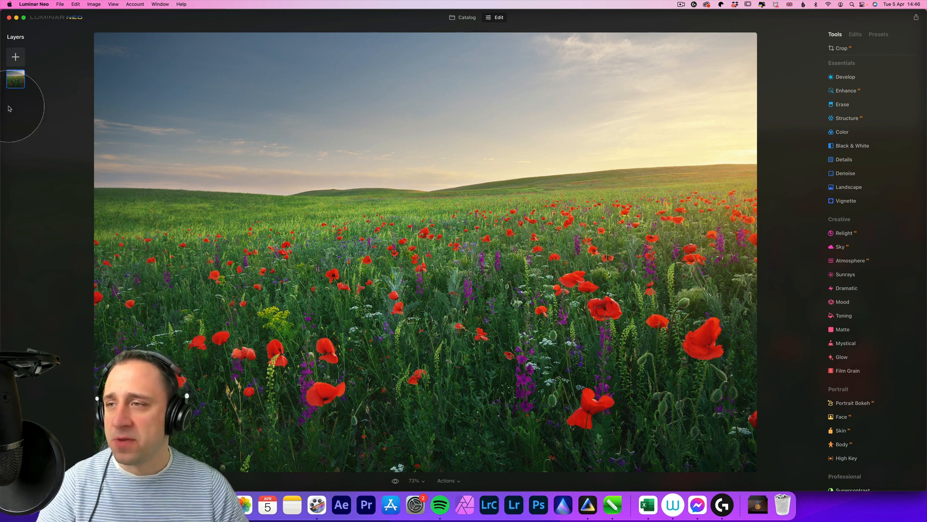
# Step: Load Sun - Sunshine - 01.jpg from the 01 - Sun Effect Overlays folder inside Landscape Overlays as a custom layer image
pyautogui.click(16, 58)
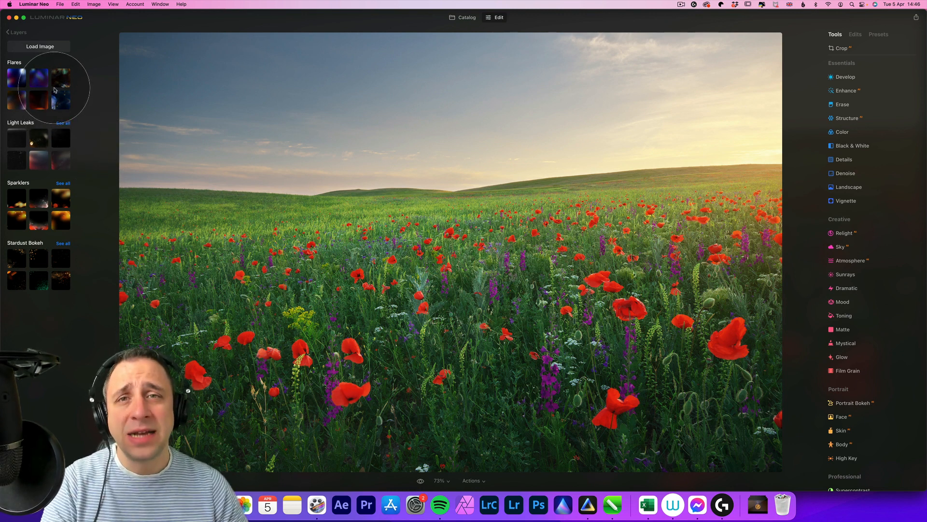
pyautogui.click(54, 44)
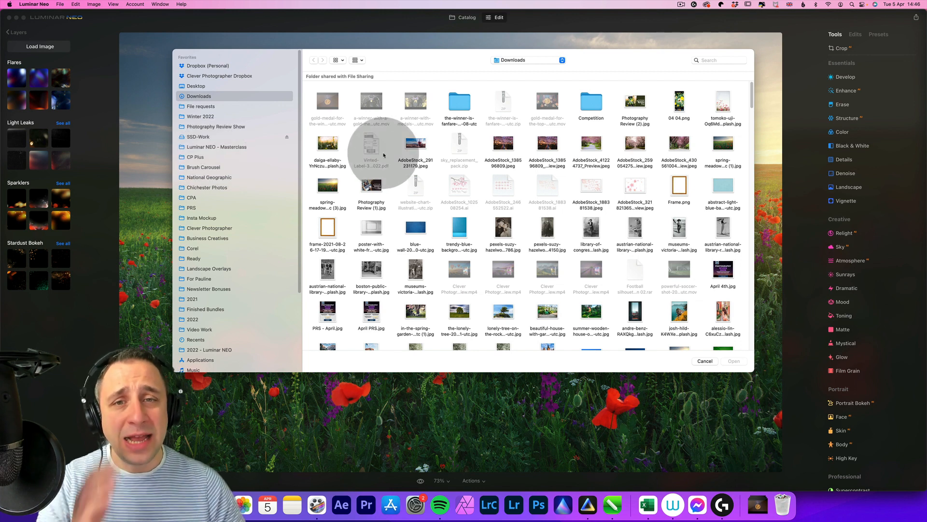
pyautogui.click(228, 269)
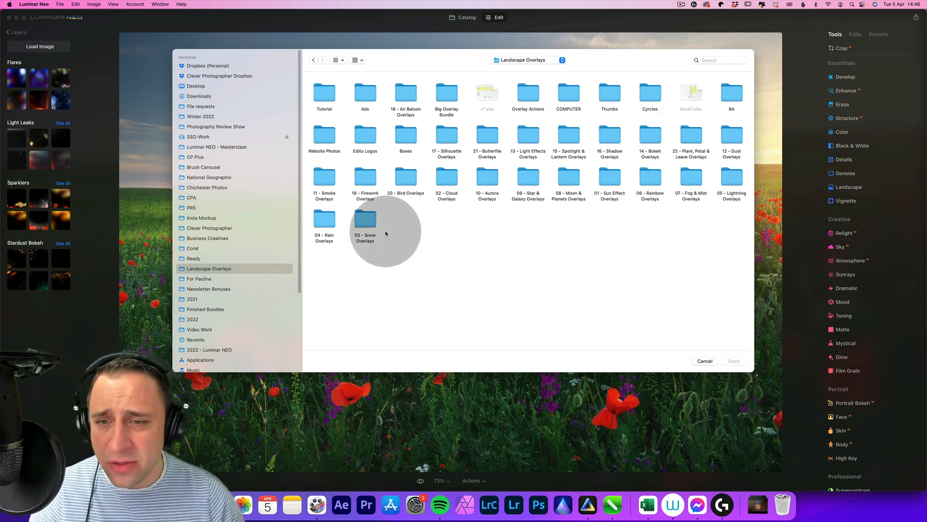
pyautogui.click(365, 179)
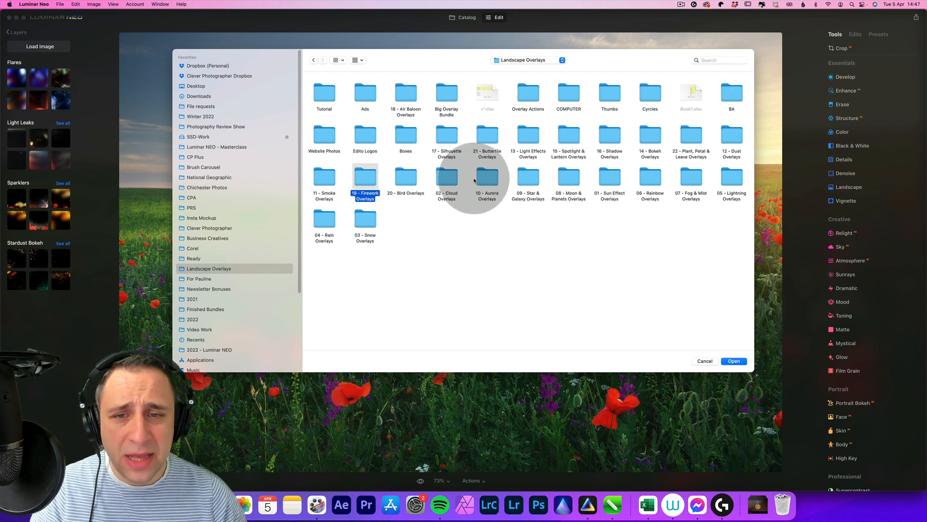
pyautogui.doubleClick(609, 180)
pyautogui.moveTo(725, 255); pyautogui.dragTo(226, 2)
pyautogui.moveTo(629, 277); pyautogui.dragTo(54, 5)
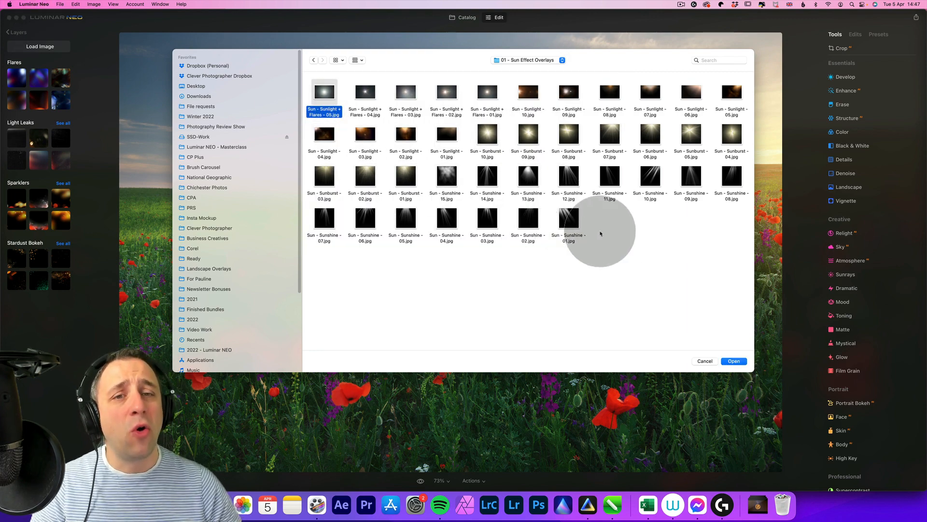
pyautogui.moveTo(628, 244); pyautogui.dragTo(286, 48)
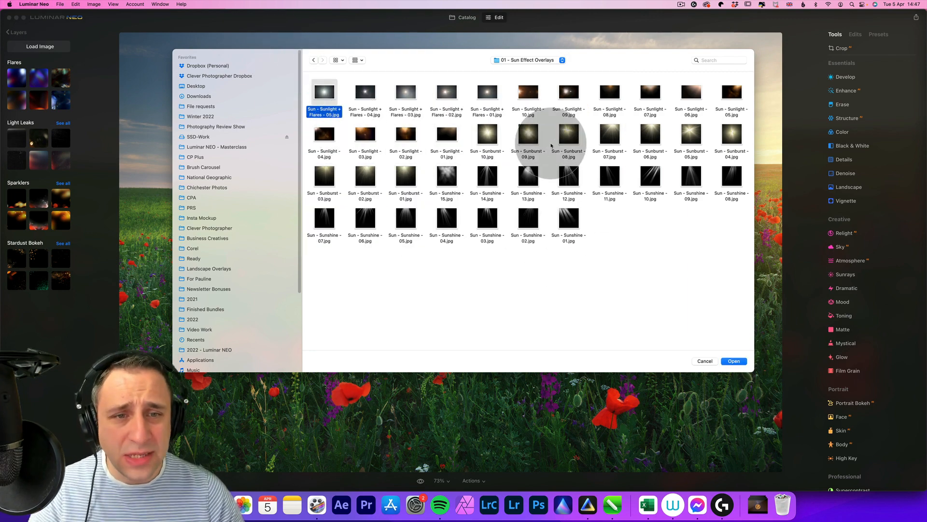
pyautogui.click(569, 220)
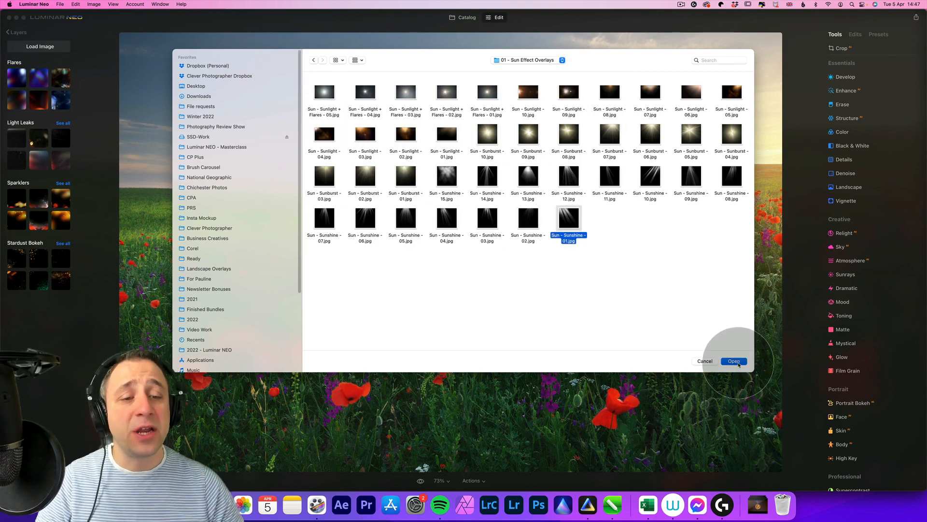
pyautogui.click(734, 361)
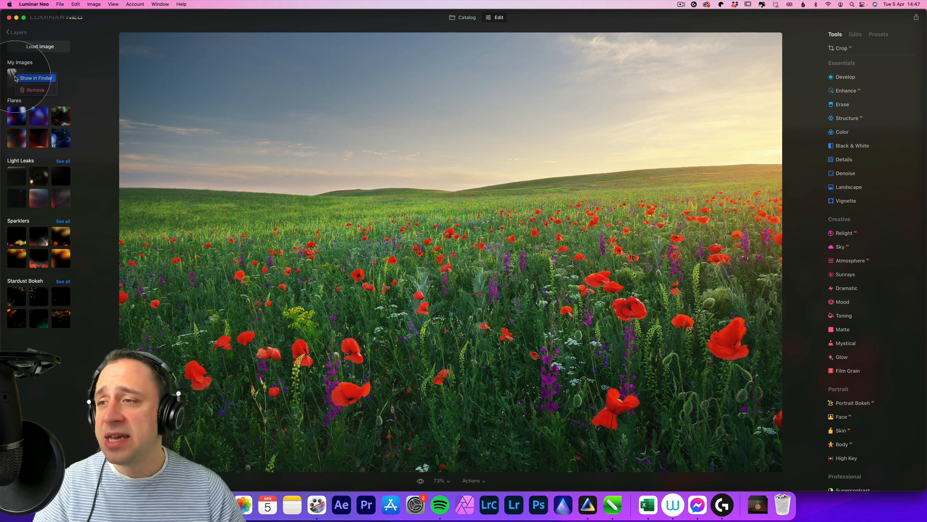
# Step: Reveal the loaded sunshine overlay's Custom folder in Finder and move that window clear of the photo's centre
pyautogui.click(19, 80)
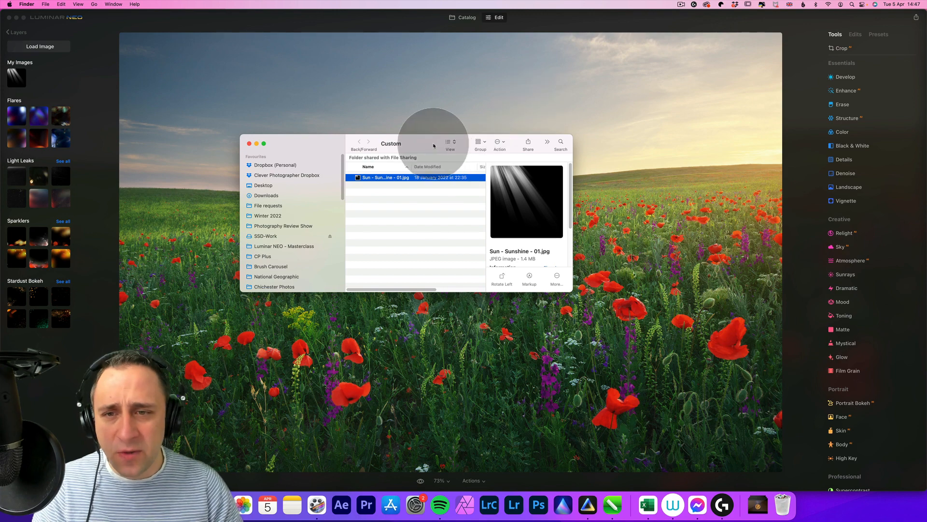
pyautogui.moveTo(431, 147); pyautogui.dragTo(254, 125)
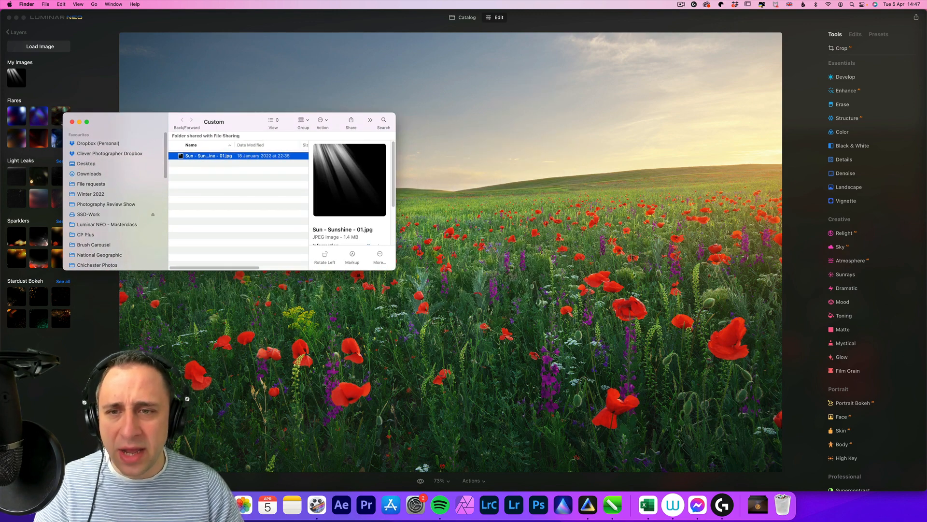
# Step: Open a second Finder window and show the Landscape Overlays folder in it
pyautogui.rightClick(144, 505)
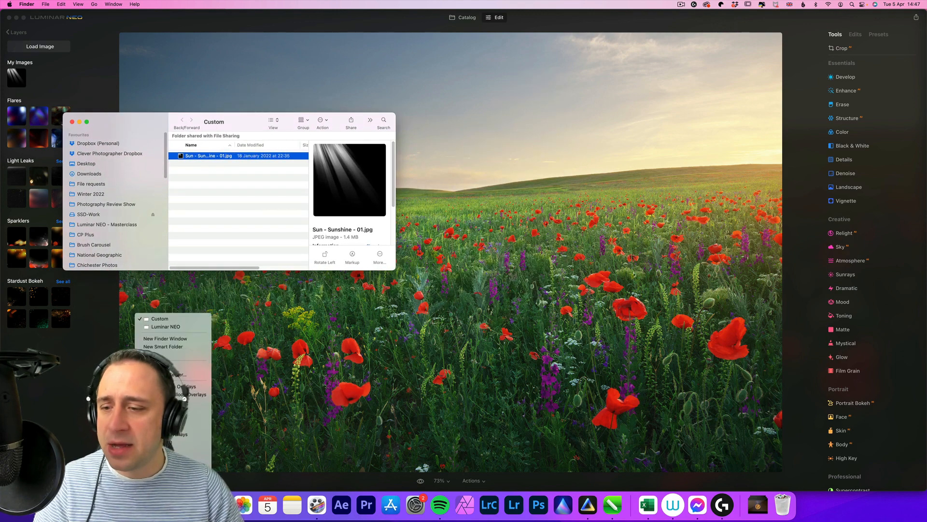
pyautogui.click(183, 337)
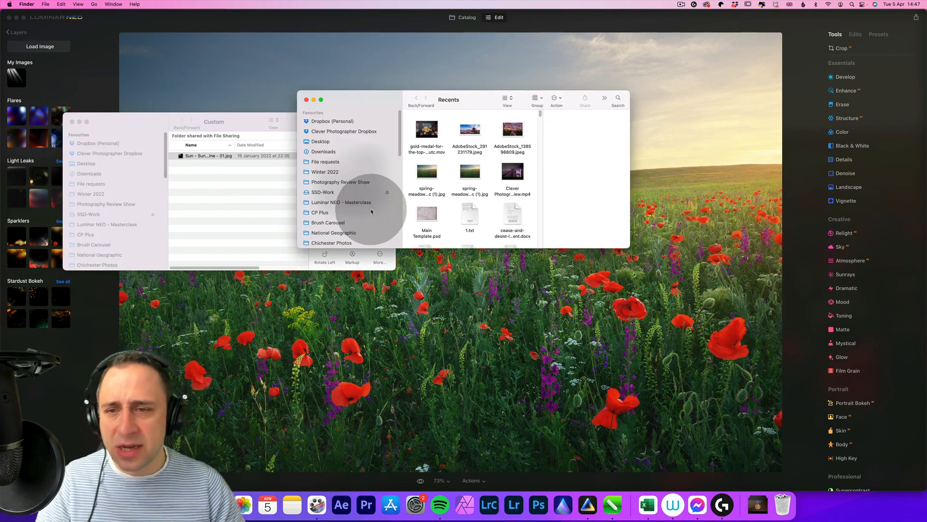
pyautogui.scroll(-5, 370, 207)
pyautogui.click(357, 239)
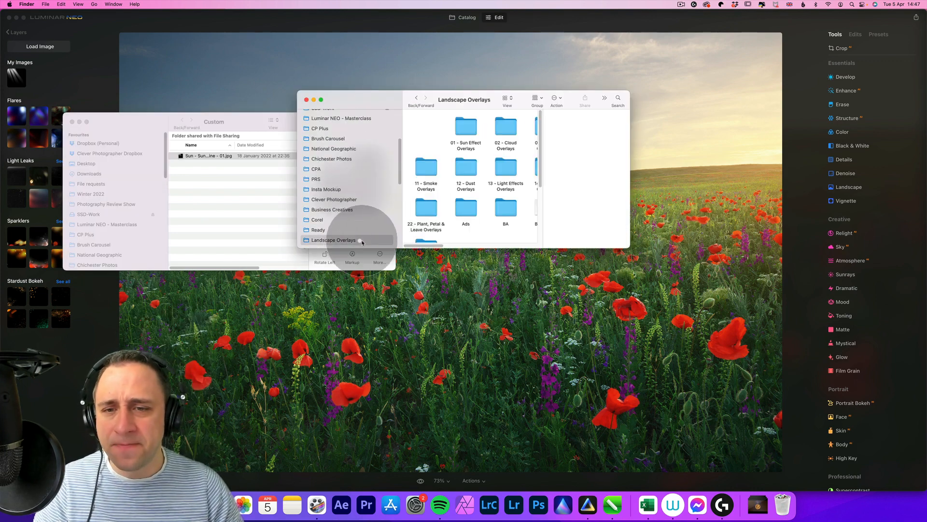
# Step: Clean up the Landscape Overlays icons by name, then enlarge the window and place it beside the Custom folder window
pyautogui.scroll(-3, 451, 201)
pyautogui.rightClick(464, 153)
pyautogui.moveTo(501, 224)
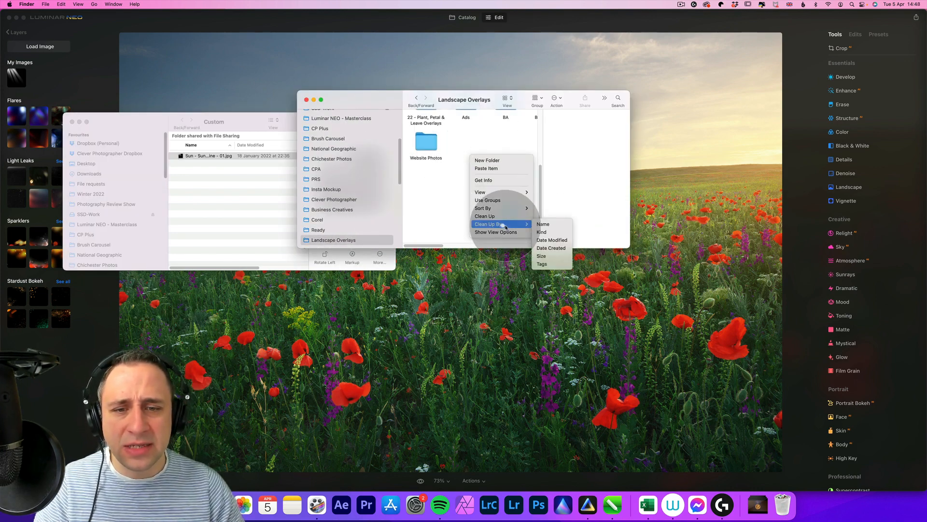
pyautogui.click(538, 223)
pyautogui.moveTo(629, 248); pyautogui.dragTo(863, 370)
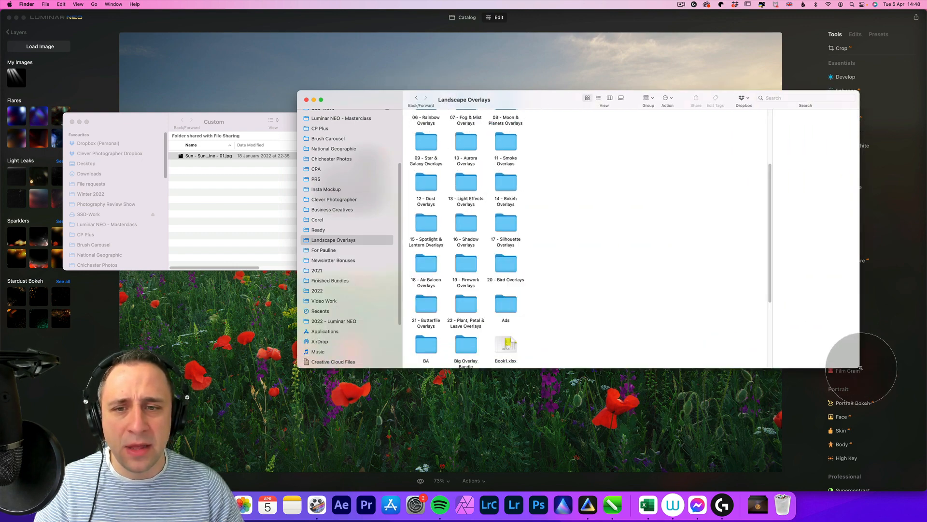
pyautogui.moveTo(512, 88); pyautogui.dragTo(620, 64)
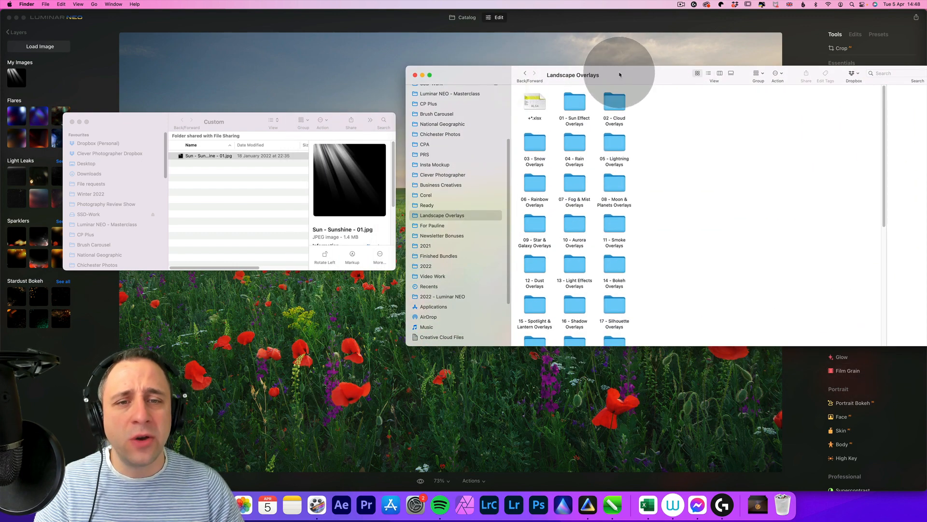
# Step: Open the 01 - Sun Effect Overlays folder and clean up its files by name
pyautogui.doubleClick(574, 102)
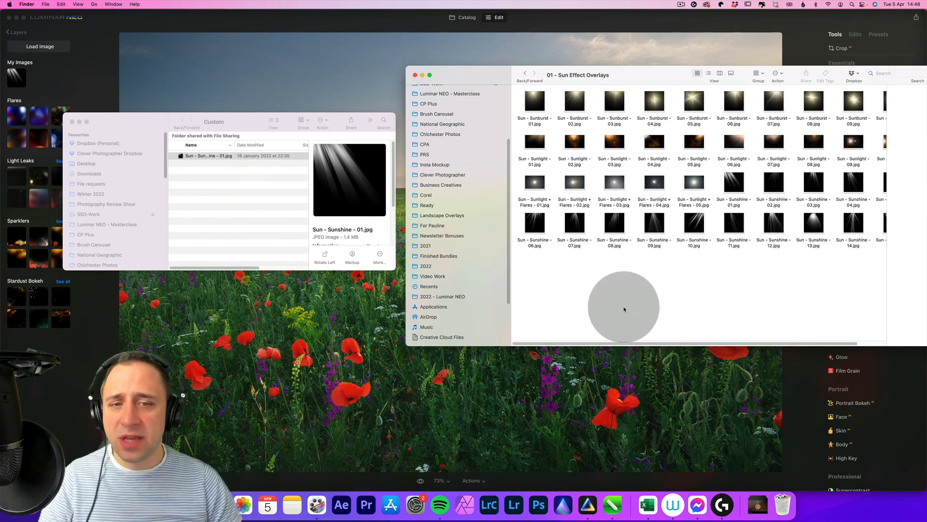
pyautogui.rightClick(564, 301)
pyautogui.moveTo(608, 372)
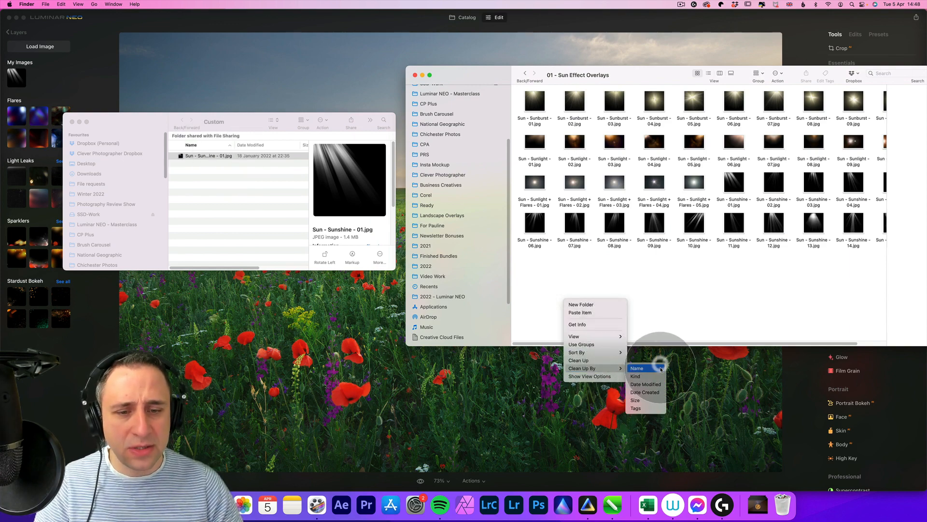
pyautogui.click(642, 368)
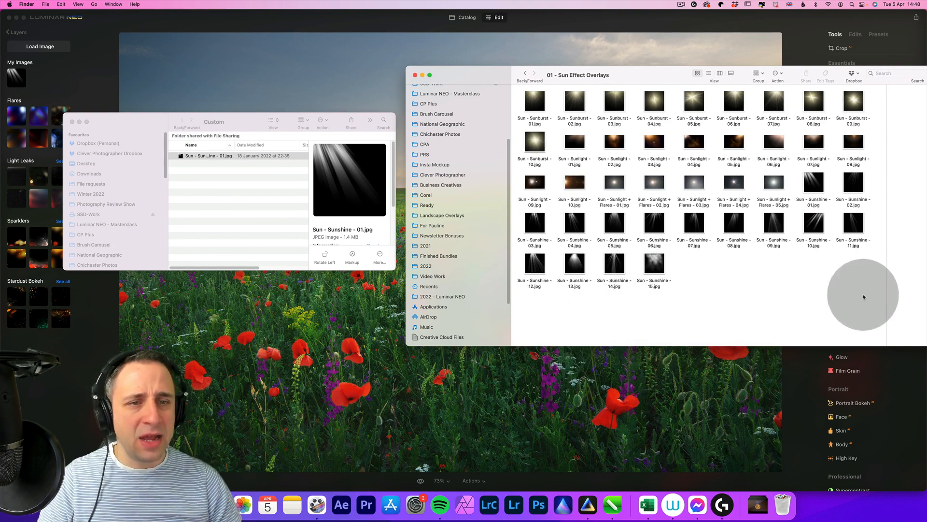
# Step: Copy all the sun effect overlay files into the Custom folder, replacing the duplicate Sun - Sunshine - 01.jpg
pyautogui.press('super+a')
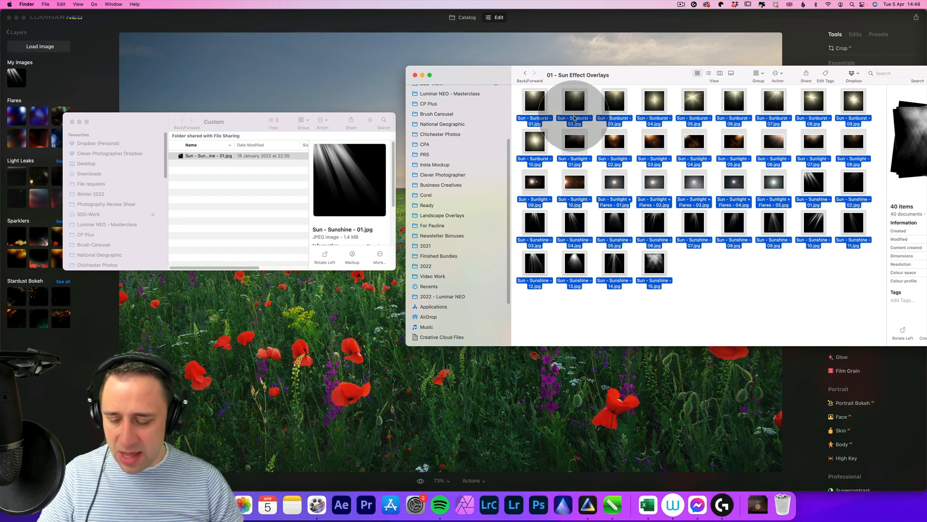
pyautogui.press('super+c')
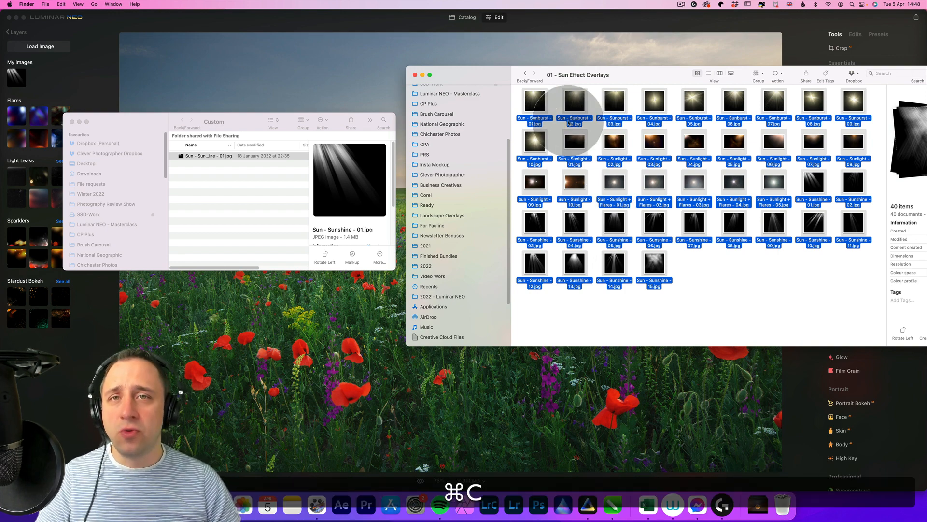
pyautogui.click(227, 156)
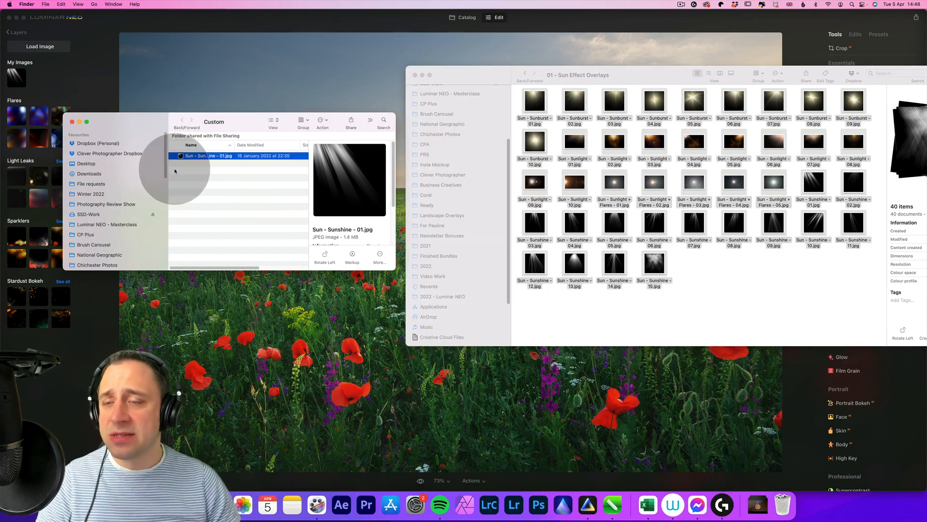
pyautogui.press('super+v')
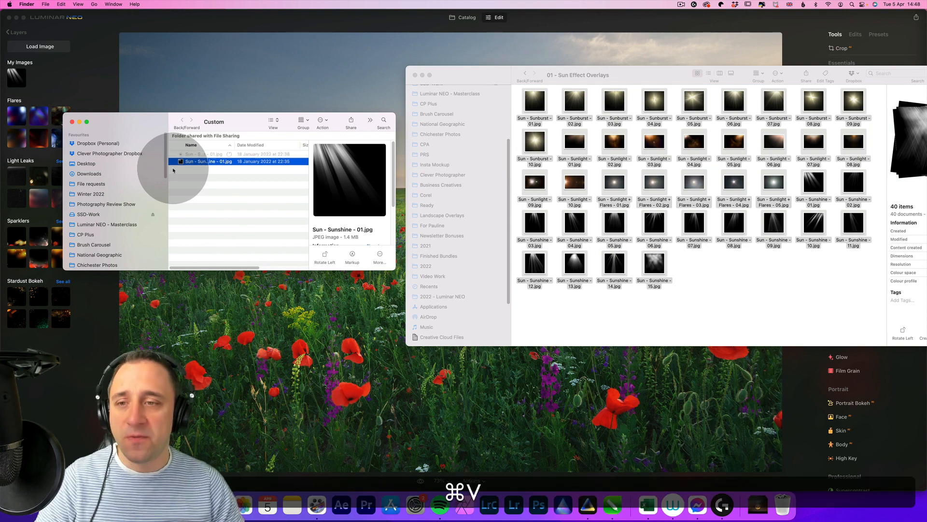
pyautogui.moveTo(599, 268); pyautogui.dragTo(497, 232)
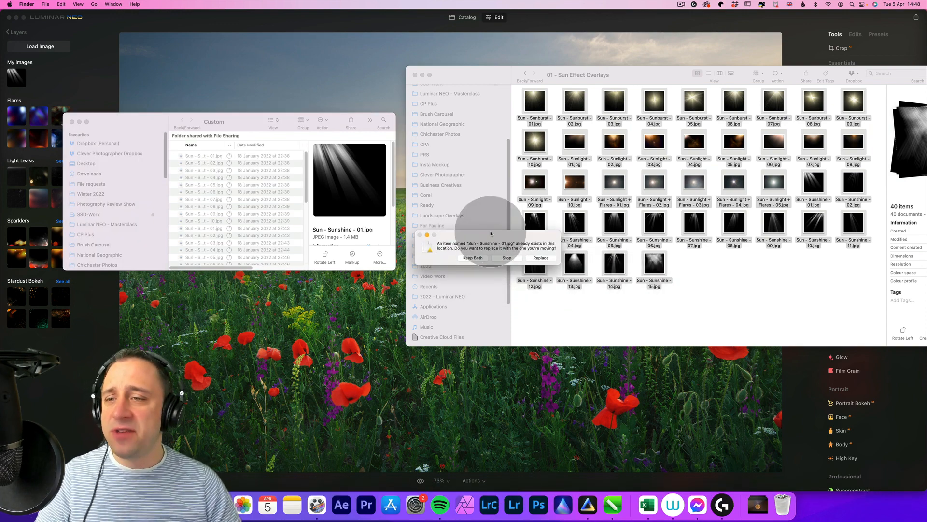
pyautogui.click(539, 252)
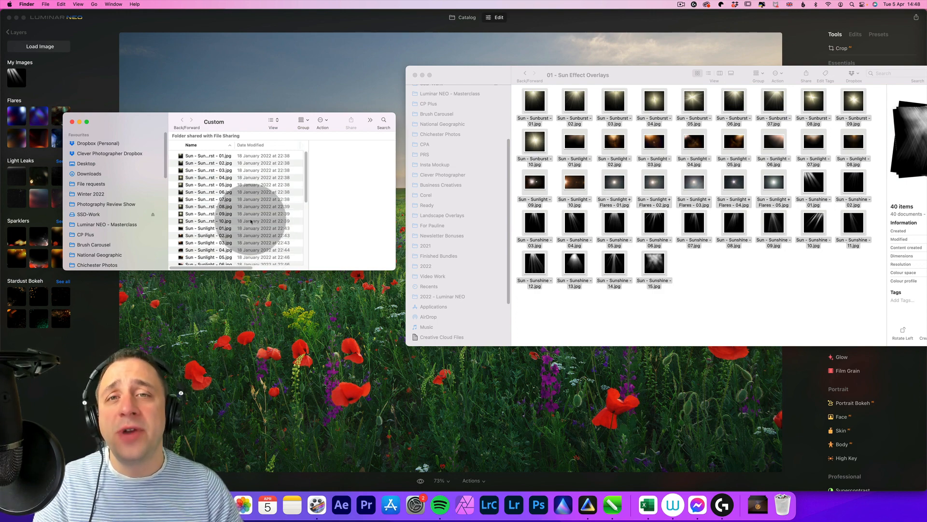
# Step: Close the 01 - Sun Effect Overlays, Custom and Luminar NEO Finder windows
pyautogui.click(414, 76)
pyautogui.click(72, 122)
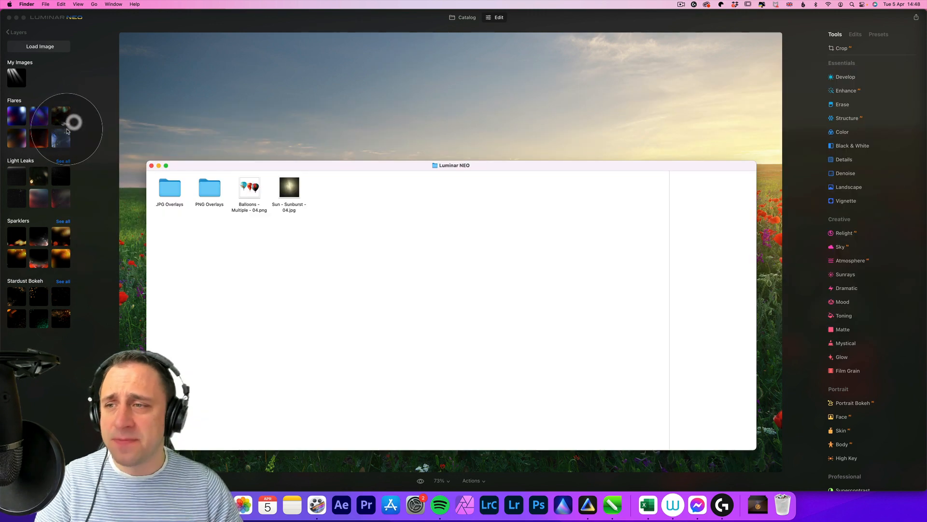
pyautogui.click(151, 165)
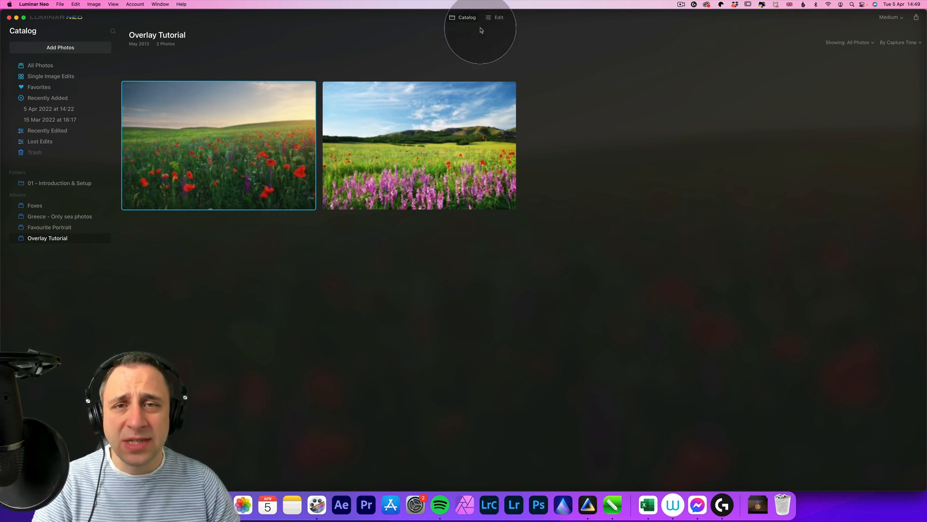
# Step: Return from the catalog to editing the poppy field photo and display all My Images overlays in the reopened layer library
pyautogui.click(498, 18)
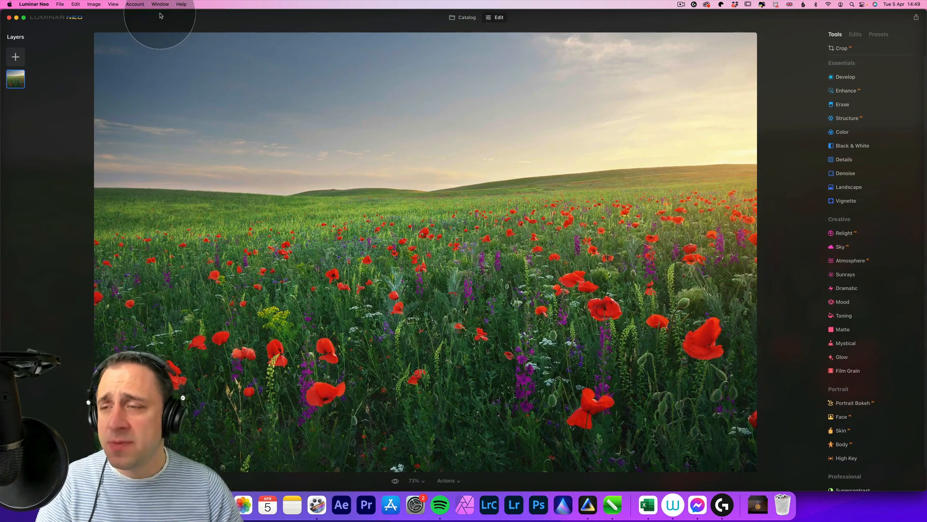
pyautogui.click(16, 56)
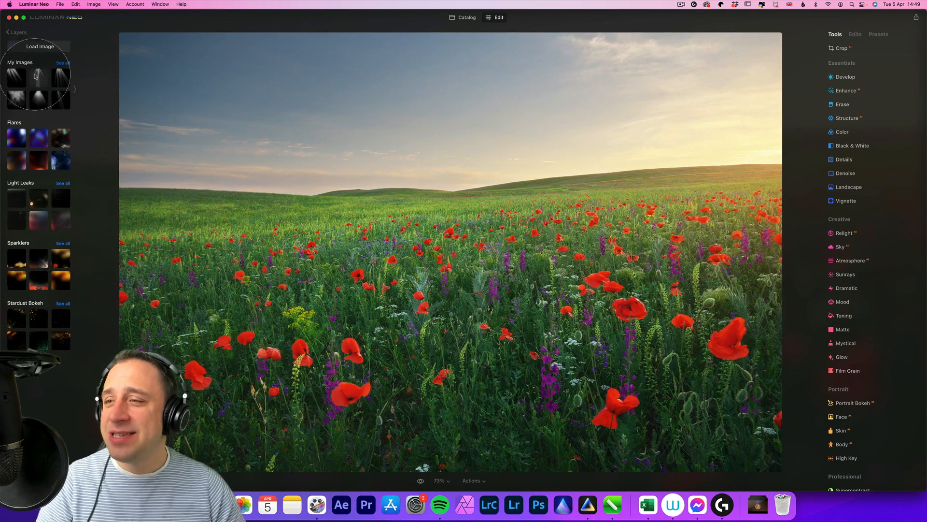
pyautogui.click(75, 91)
pyautogui.click(75, 91)
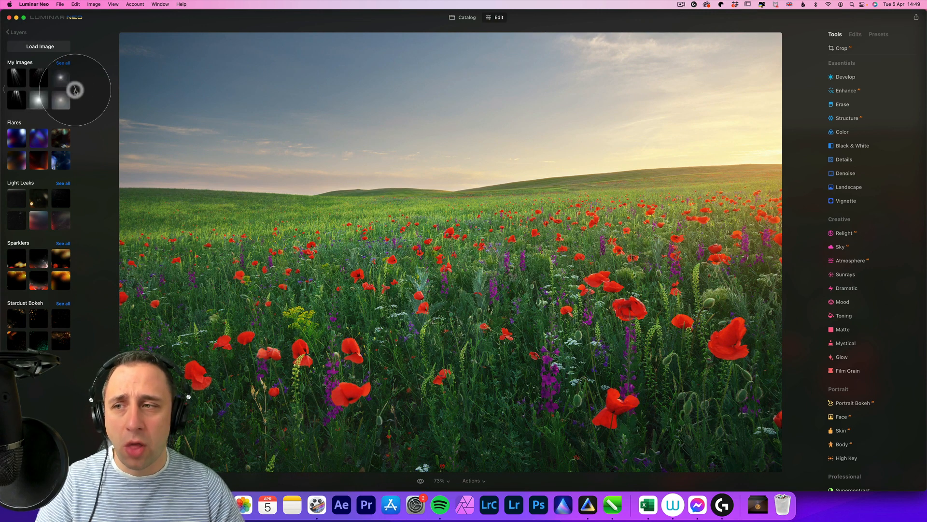
pyautogui.click(66, 63)
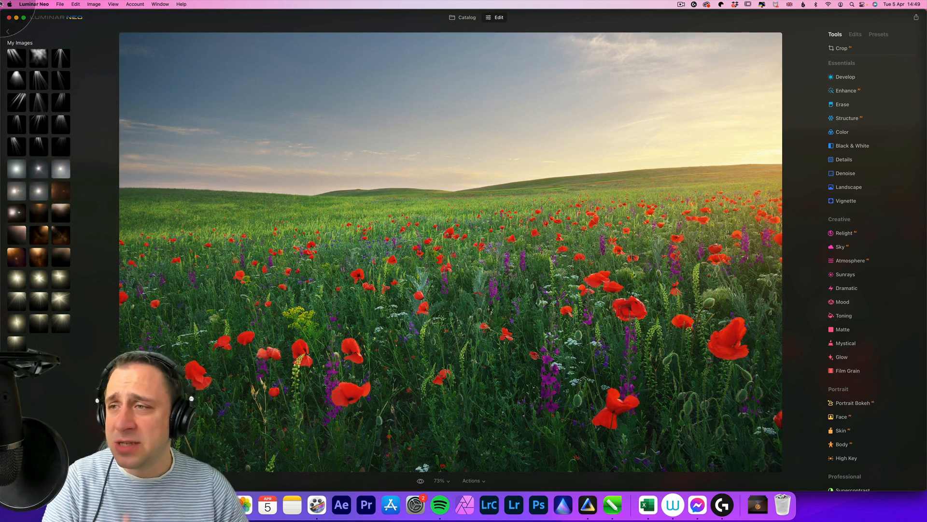
# Step: Reveal a My Images overlay in Finder, review the Custom folder's files in a taller window, and close the folder
pyautogui.click(7, 31)
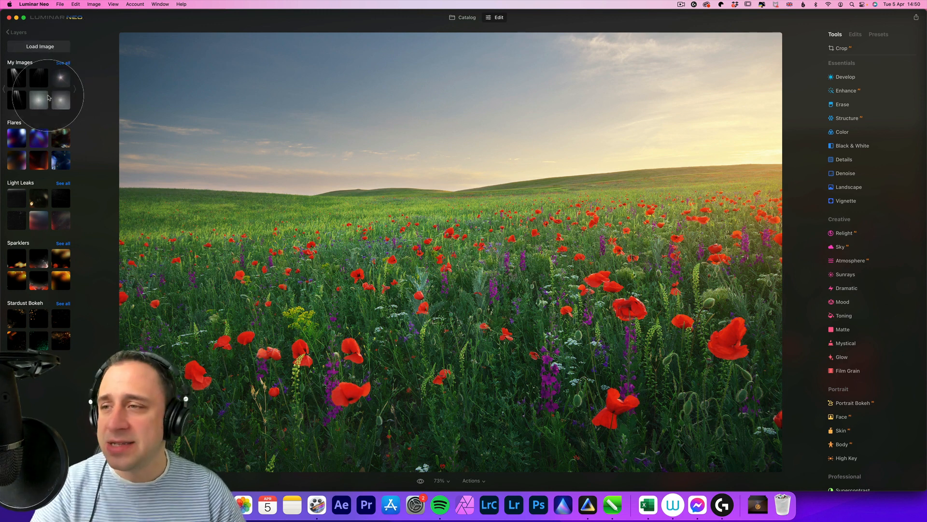
pyautogui.rightClick(19, 76)
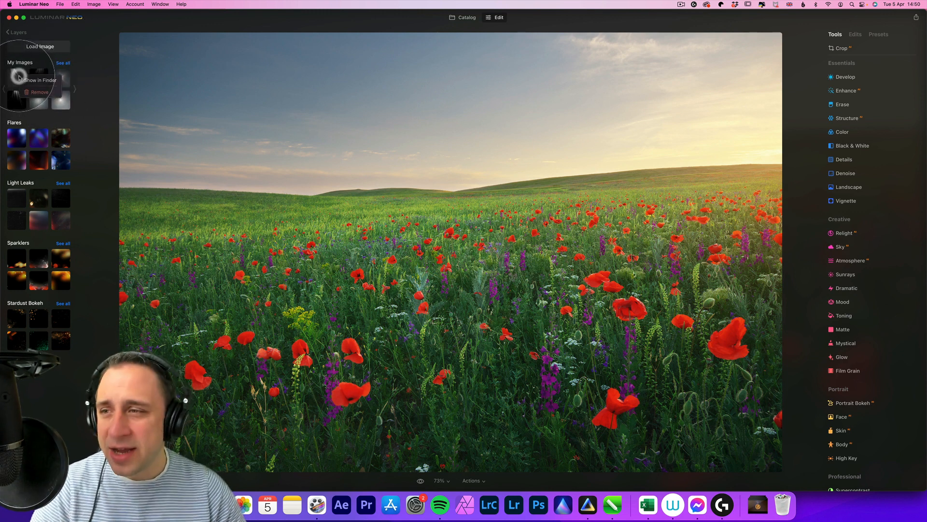
pyautogui.click(41, 79)
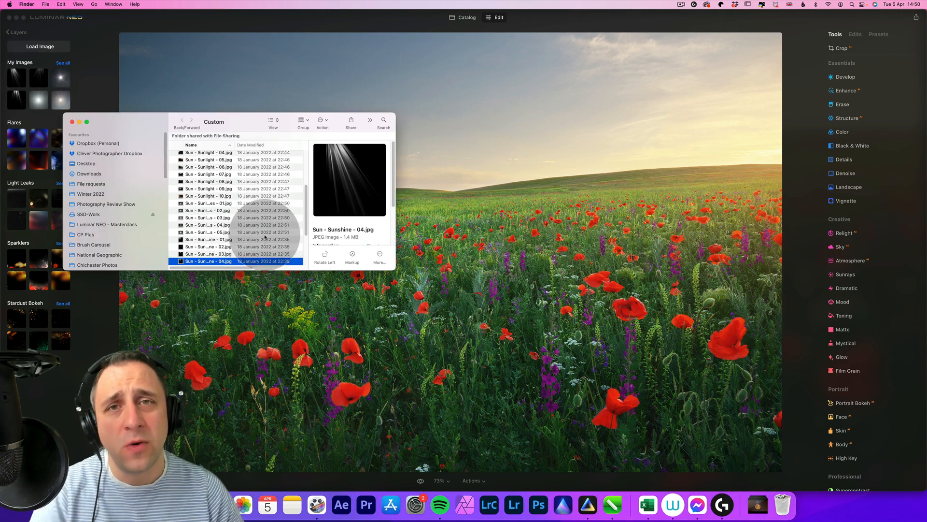
pyautogui.scroll(4, 285, 227)
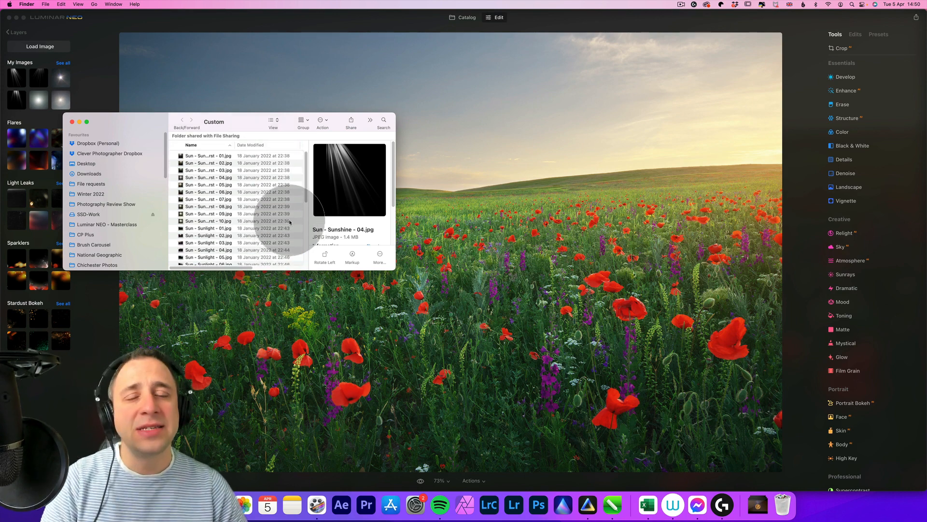
pyautogui.moveTo(348, 270); pyautogui.dragTo(347, 446)
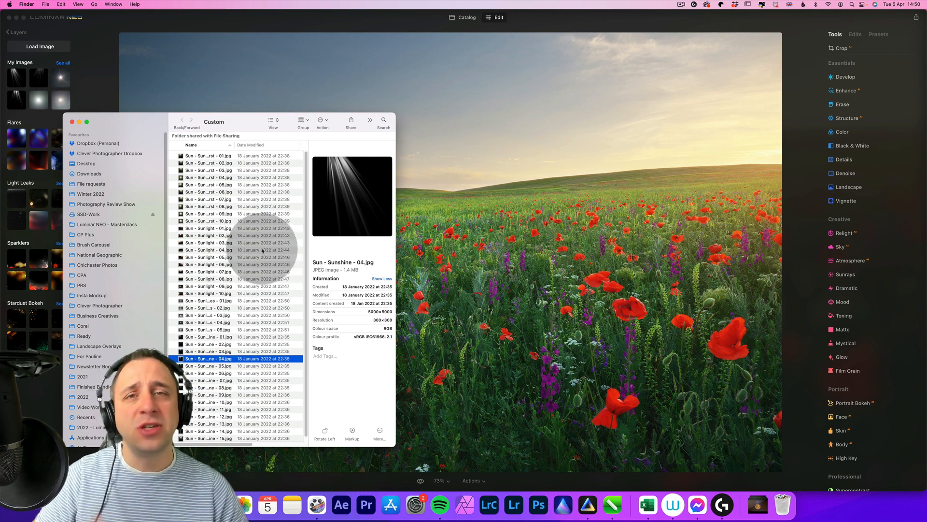
pyautogui.scroll(-1, 237, 193)
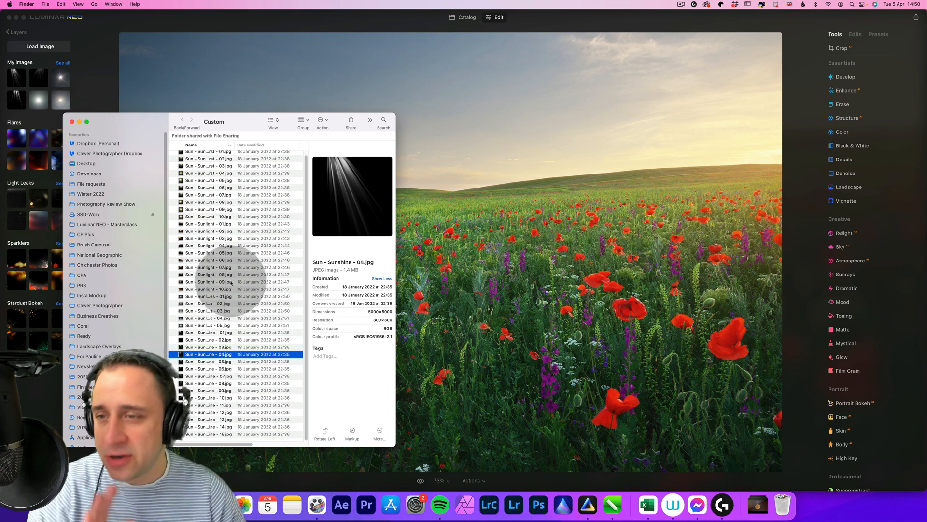
pyautogui.click(72, 122)
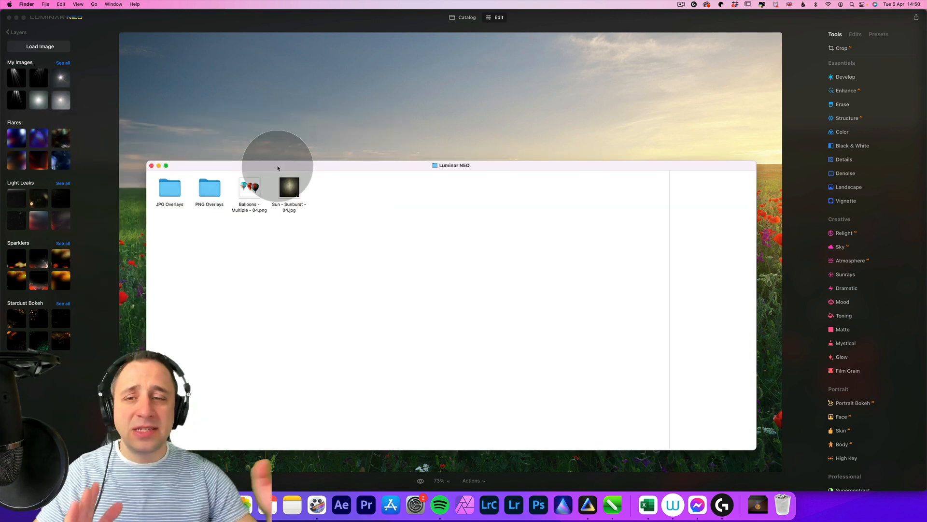
pyautogui.click(149, 34)
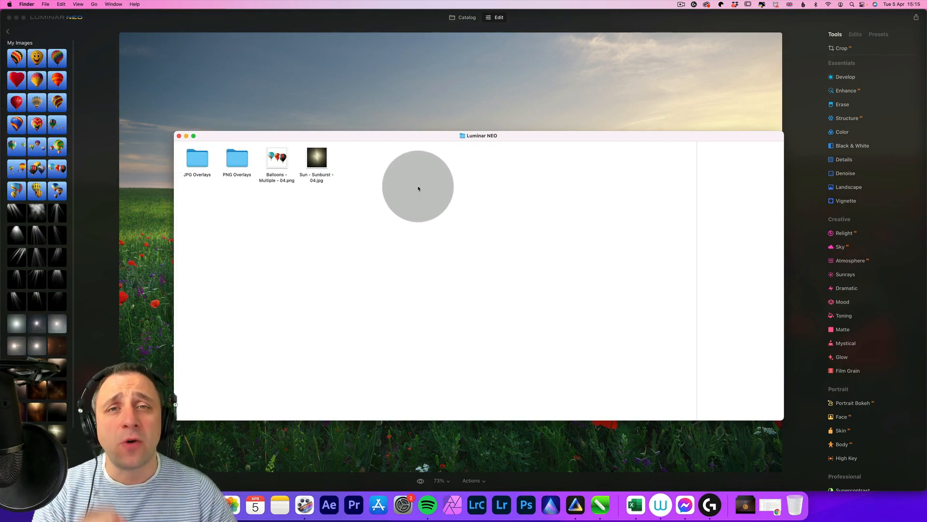
# Step: Preview the black-background Sun - Sunburst - 04.jpg and the transparent Balloons - Multiple - 04.png in the Luminar NEO folder
pyautogui.click(316, 163)
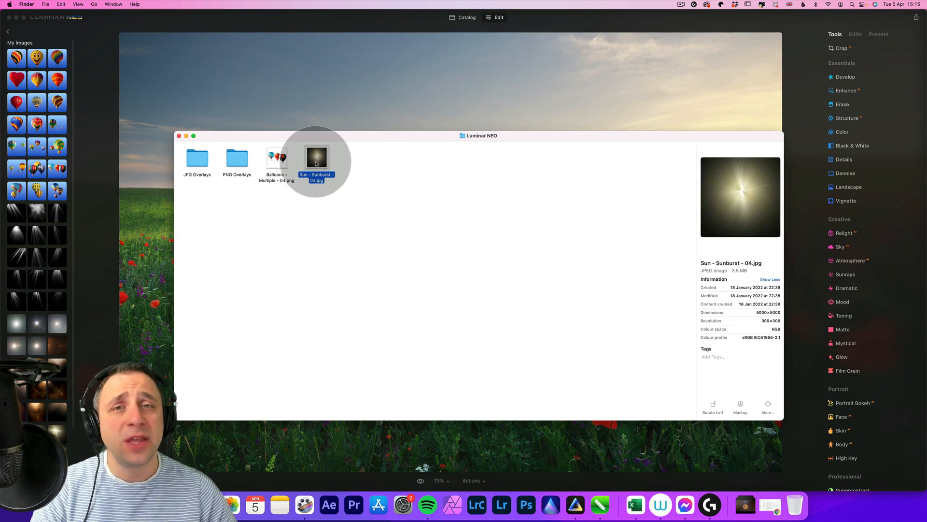
pyautogui.press('space')
pyautogui.press('space')
pyautogui.click(267, 164)
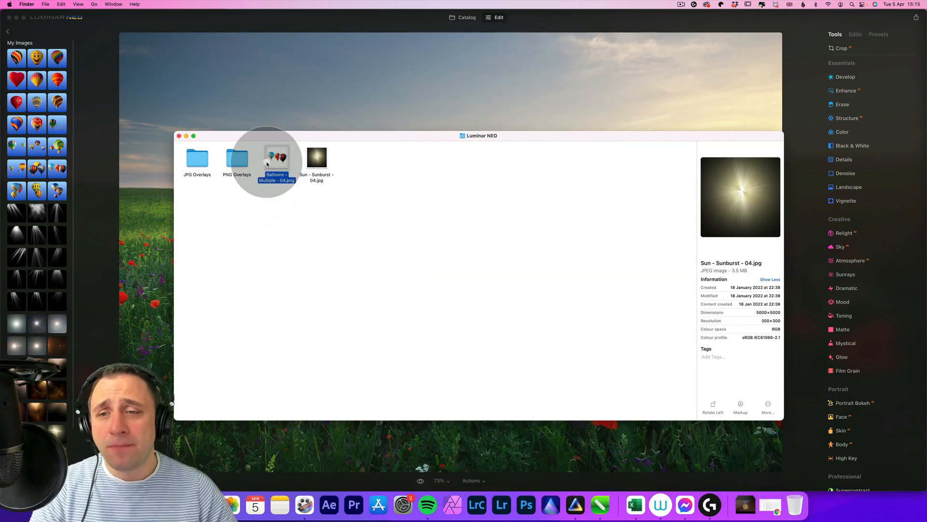
pyautogui.press('space')
pyautogui.press('space')
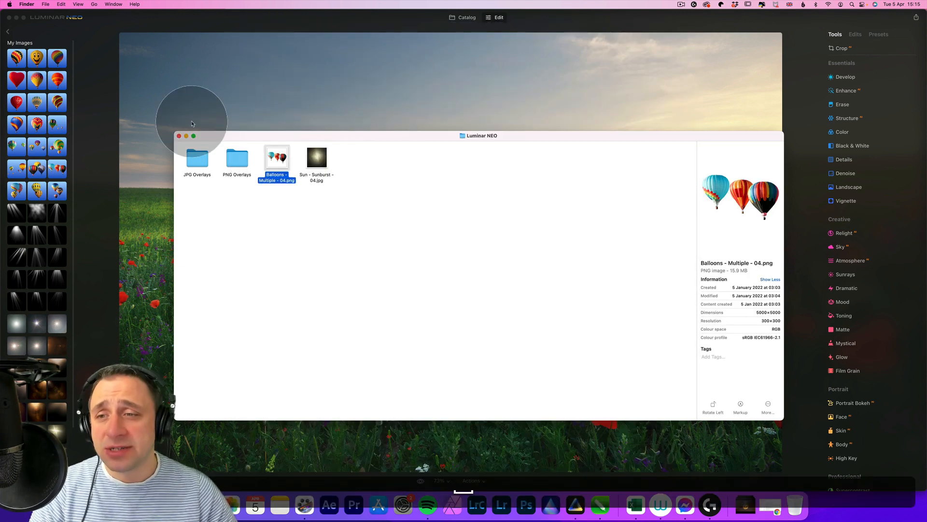
# Step: Close the Luminar NEO folder window and show the photo editor with its My Images overlays in full screen
pyautogui.click(179, 135)
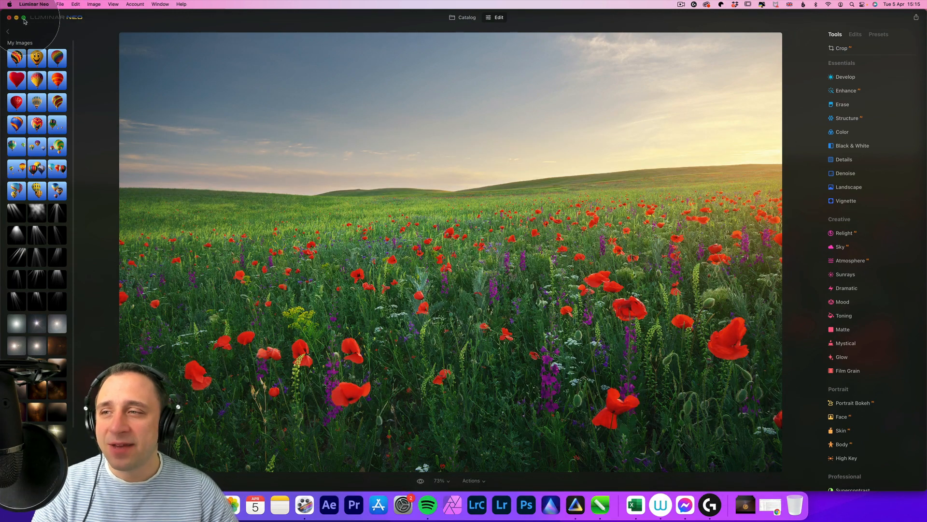
pyautogui.click(23, 18)
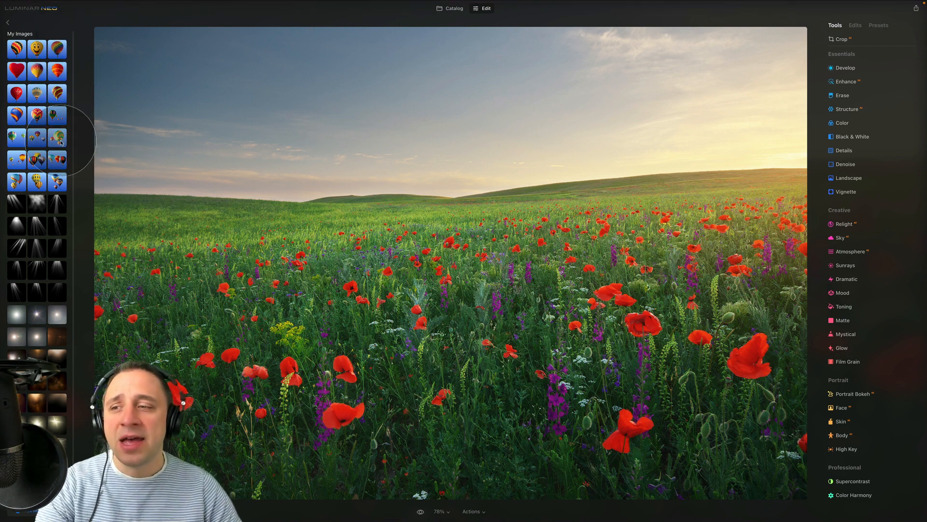
pyautogui.scroll(-1, 61, 142)
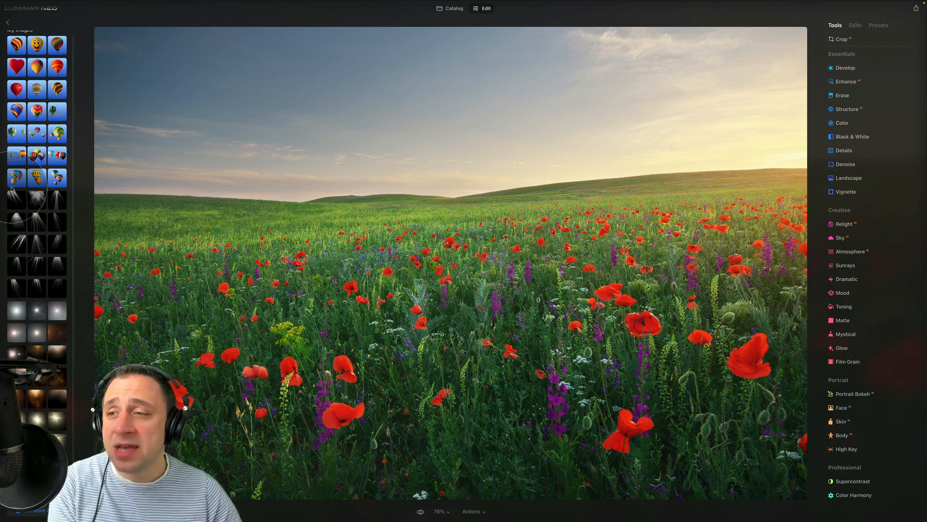
# Step: Add the first white sun-glow overlay from My Images as a layer, shrink it, and centre it over the poppy field photo
pyautogui.scroll(1, 51, 138)
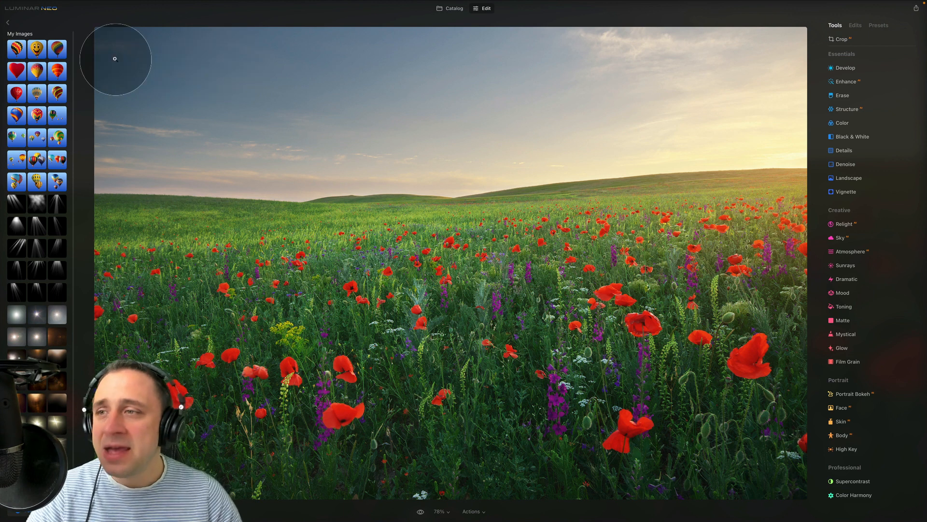
pyautogui.scroll(-1, 29, 323)
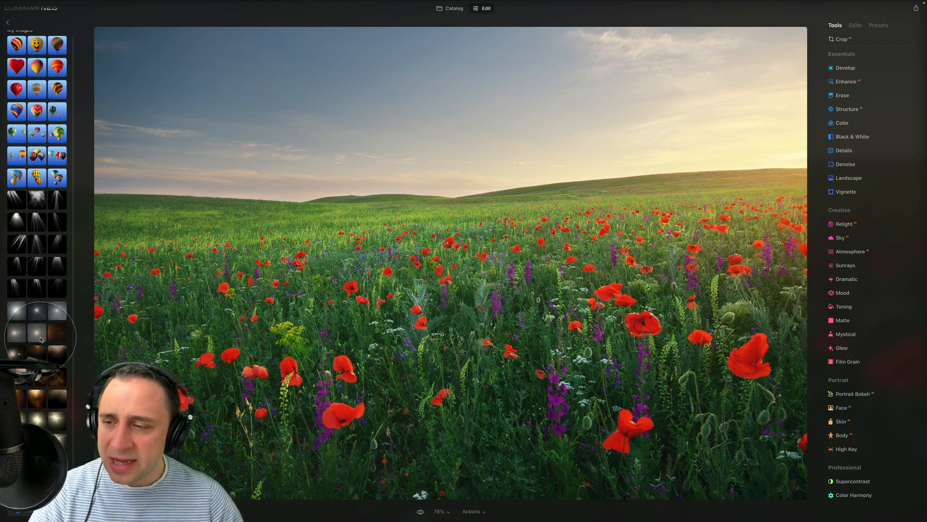
pyautogui.click(17, 311)
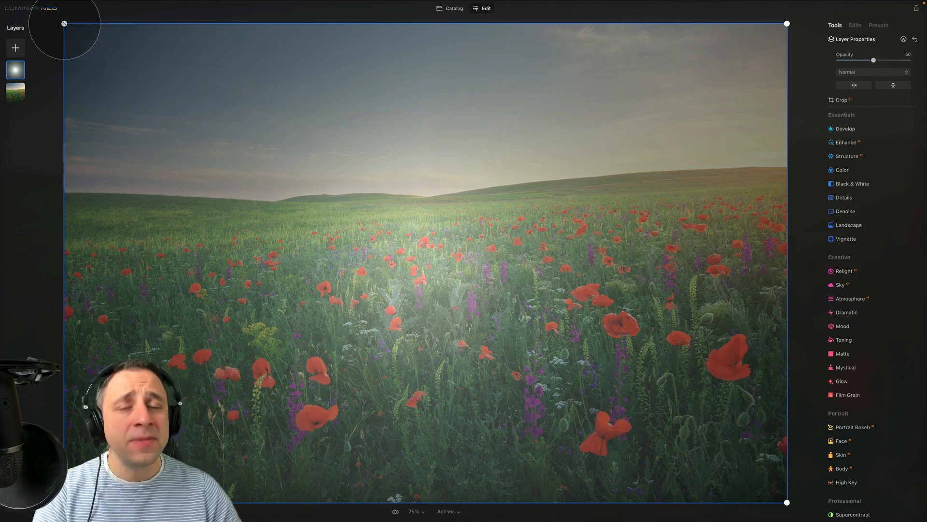
pyautogui.moveTo(64, 23); pyautogui.dragTo(198, 112)
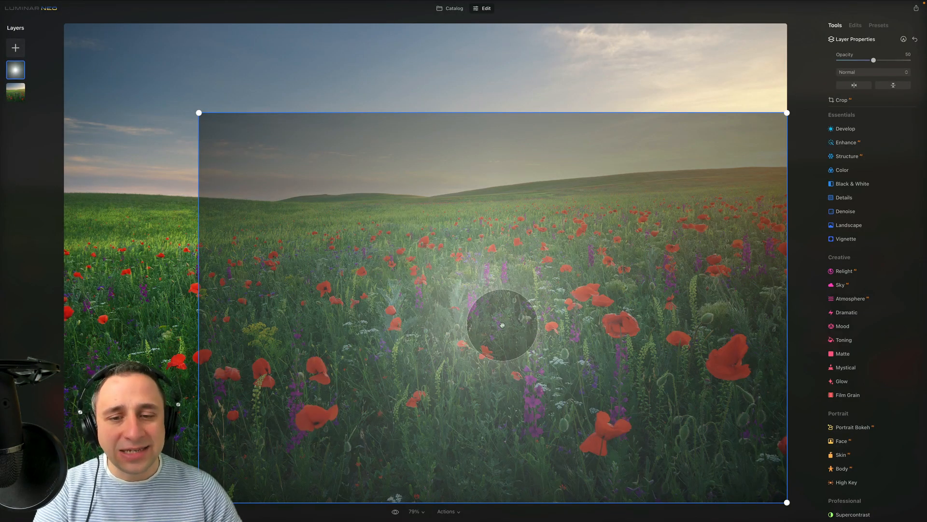
pyautogui.moveTo(502, 325); pyautogui.dragTo(437, 257)
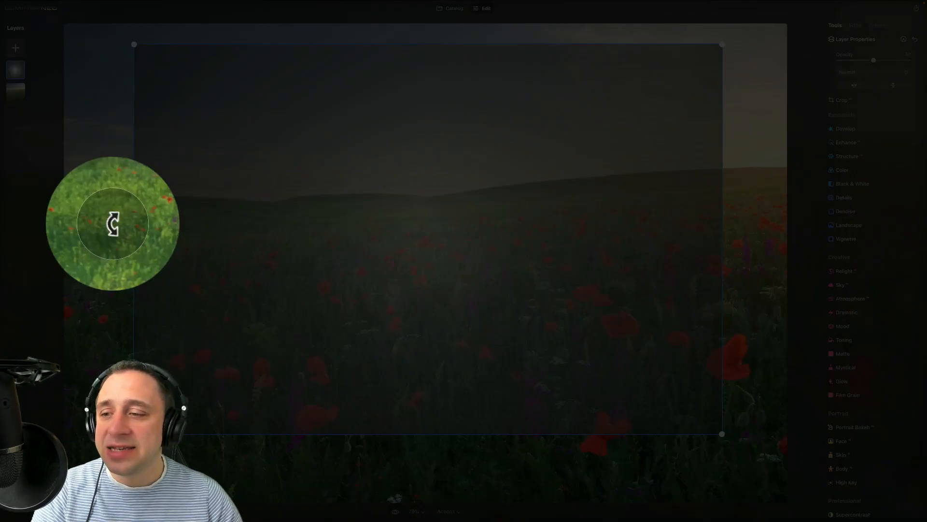
# Step: Try rotating the sun overlay slightly in both directions and bring it back to level
pyautogui.moveTo(100, 209); pyautogui.dragTo(101, 199)
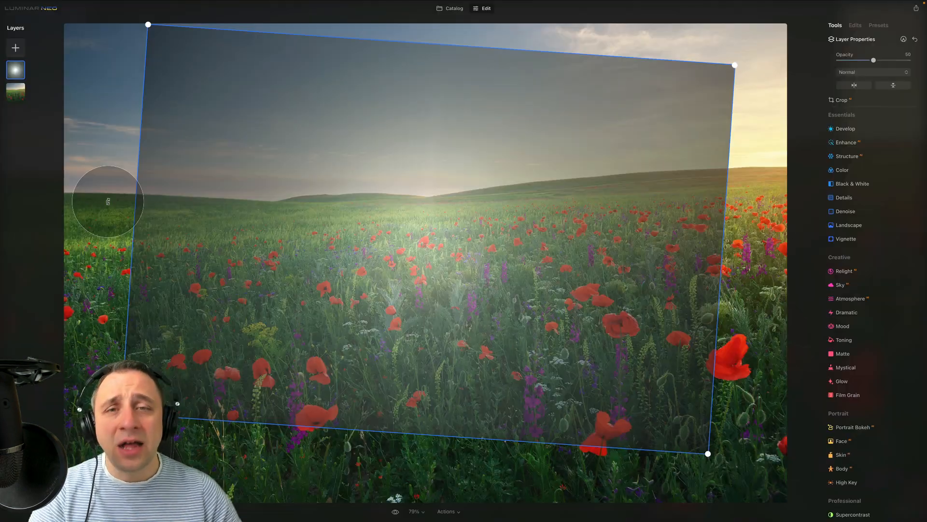
pyautogui.moveTo(100, 154); pyautogui.dragTo(100, 175)
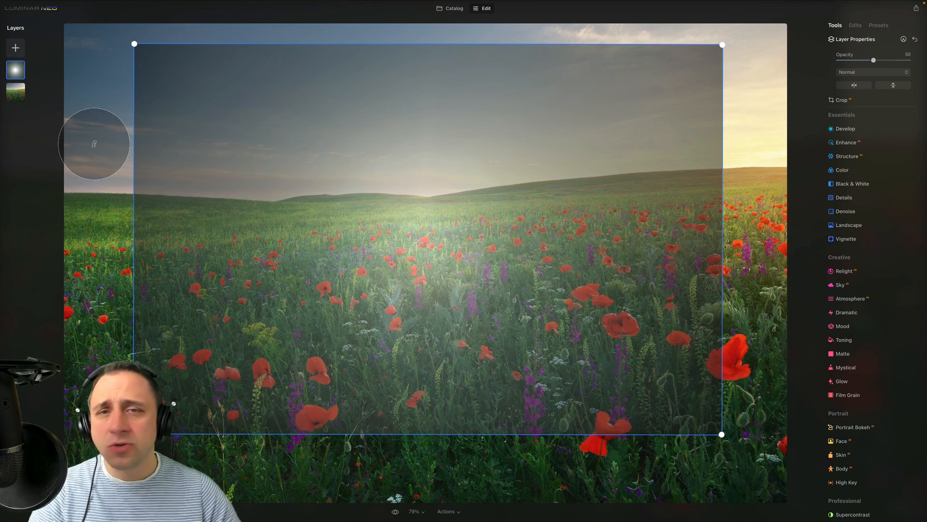
pyautogui.moveTo(94, 144); pyautogui.dragTo(97, 145)
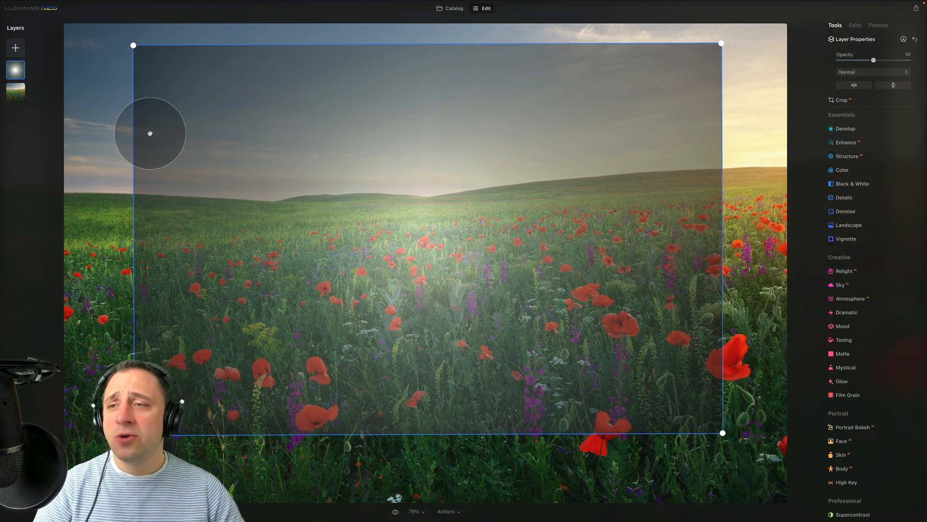
pyautogui.moveTo(124, 136); pyautogui.dragTo(121, 137)
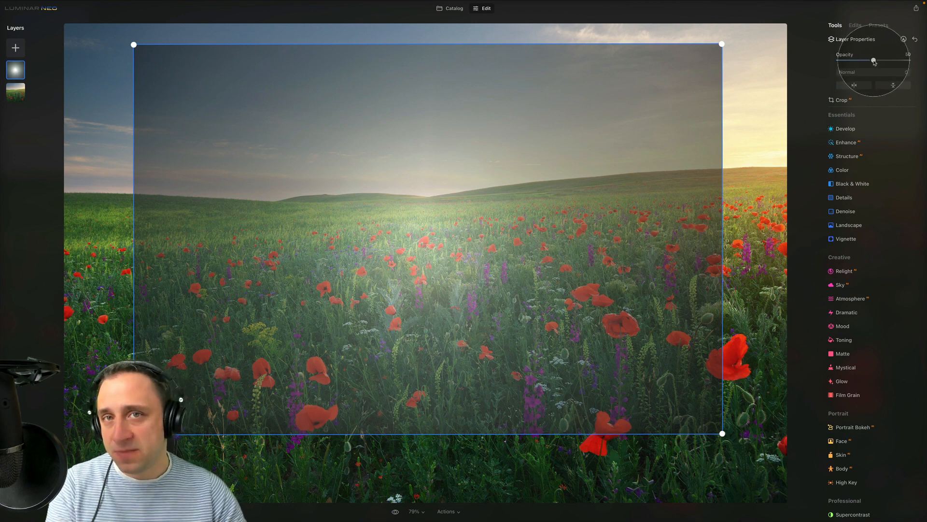
# Step: Set the sun overlay's opacity to 100 and its blend mode to Screen
pyautogui.moveTo(874, 61); pyautogui.dragTo(909, 59)
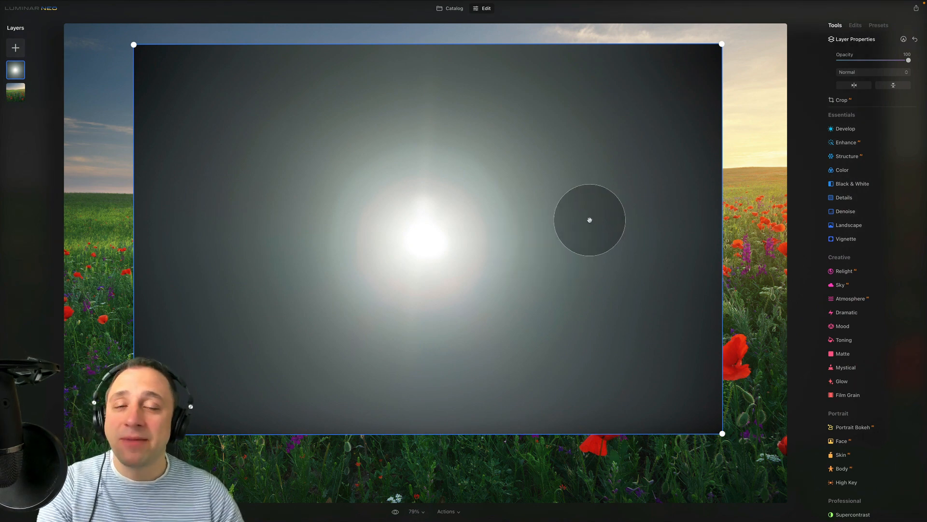
pyautogui.click(876, 76)
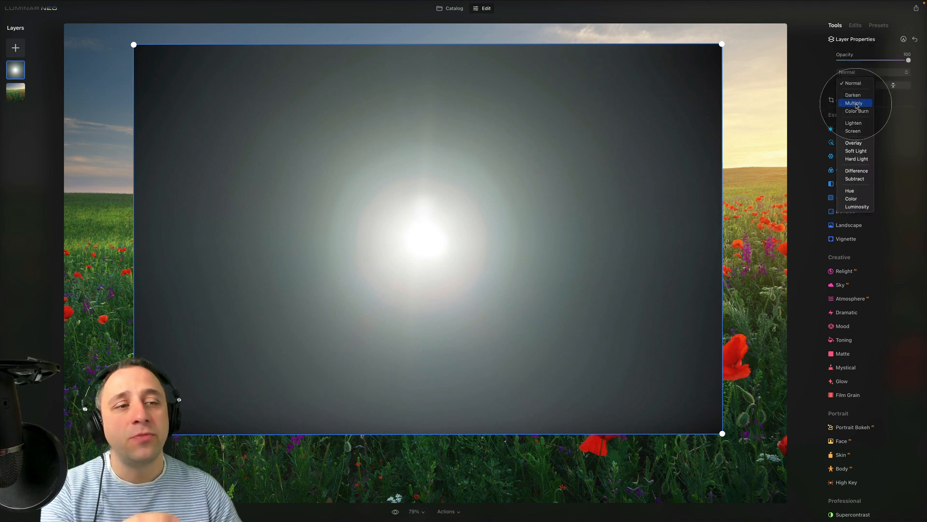
pyautogui.click(859, 131)
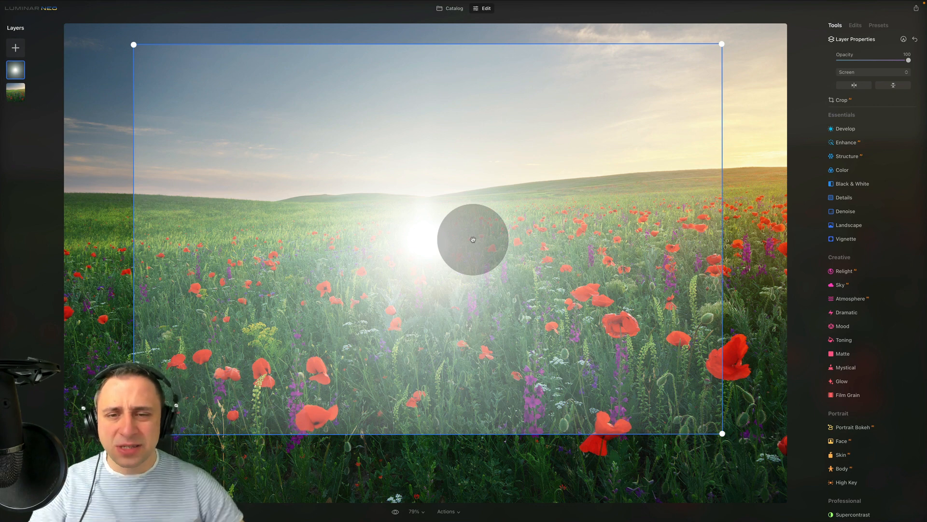
# Step: Position the sun overlay just above the horizon at the photo's right edge and enlarge it slightly
pyautogui.moveTo(414, 244); pyautogui.dragTo(740, 156)
pyautogui.moveTo(471, 341); pyautogui.dragTo(440, 362)
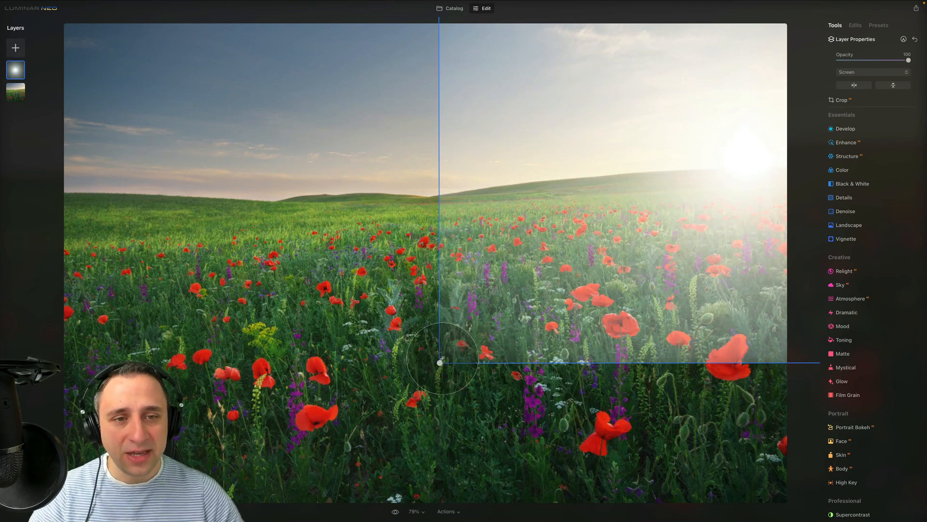
pyautogui.moveTo(729, 256); pyautogui.dragTo(735, 245)
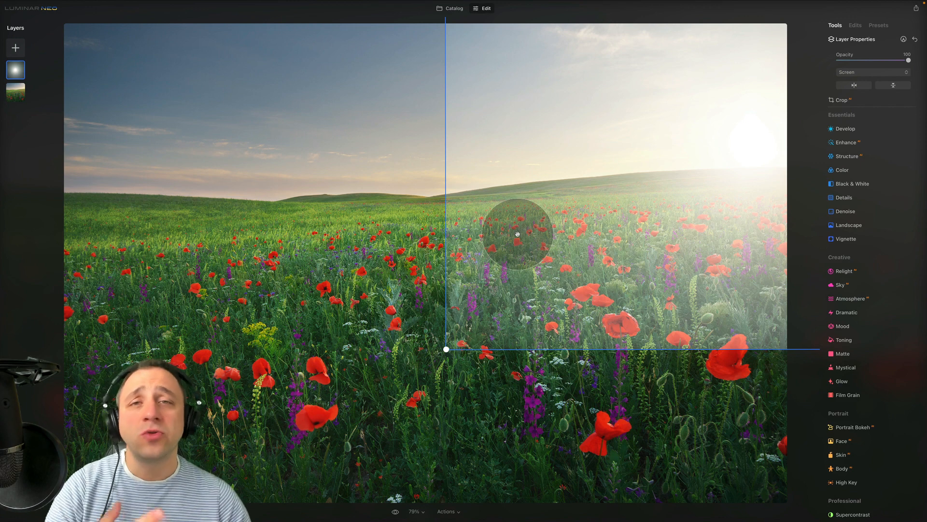
# Step: Set up the sun layer's Paint Mask eraser with size 380, softness 100 and strength 71
pyautogui.click(905, 39)
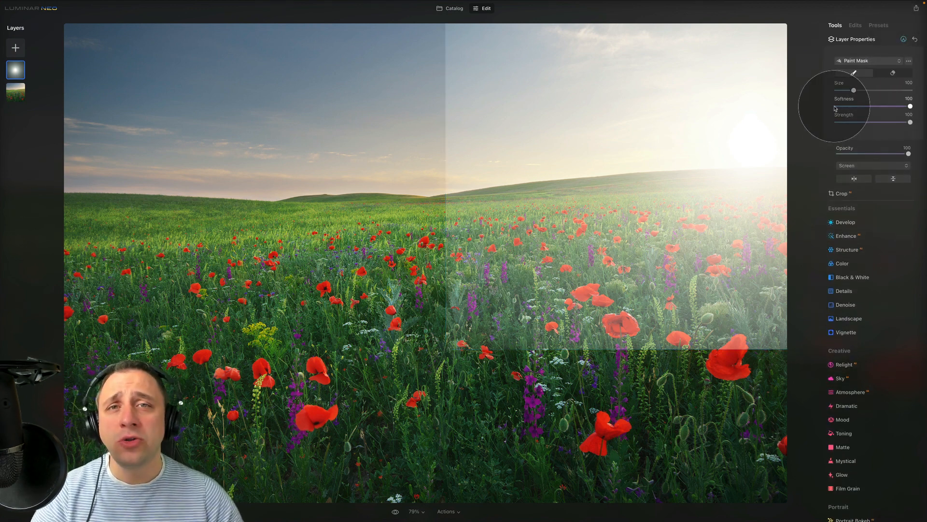
pyautogui.click(891, 75)
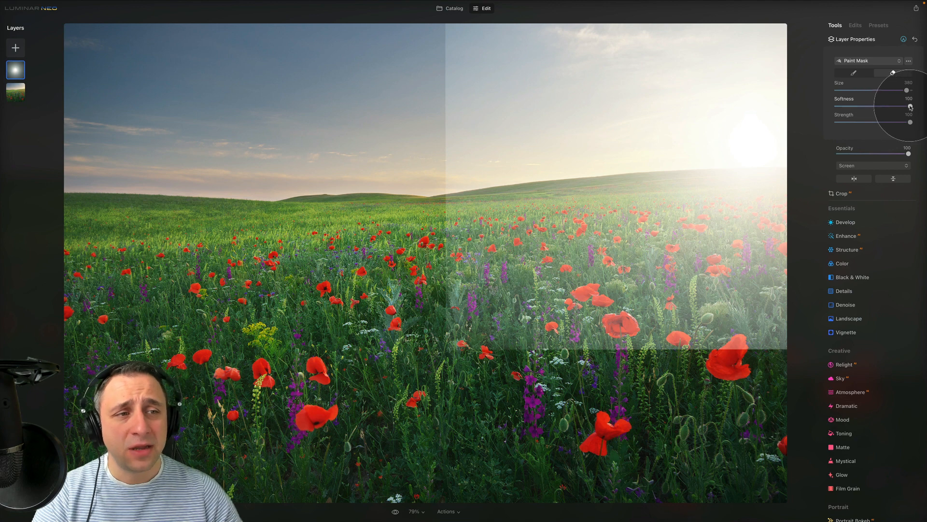
pyautogui.moveTo(895, 107)
pyautogui.mouseDown()
pyautogui.moveTo(864, 107)
pyautogui.moveTo(918, 106)
pyautogui.moveTo(890, 123)
pyautogui.mouseUp()
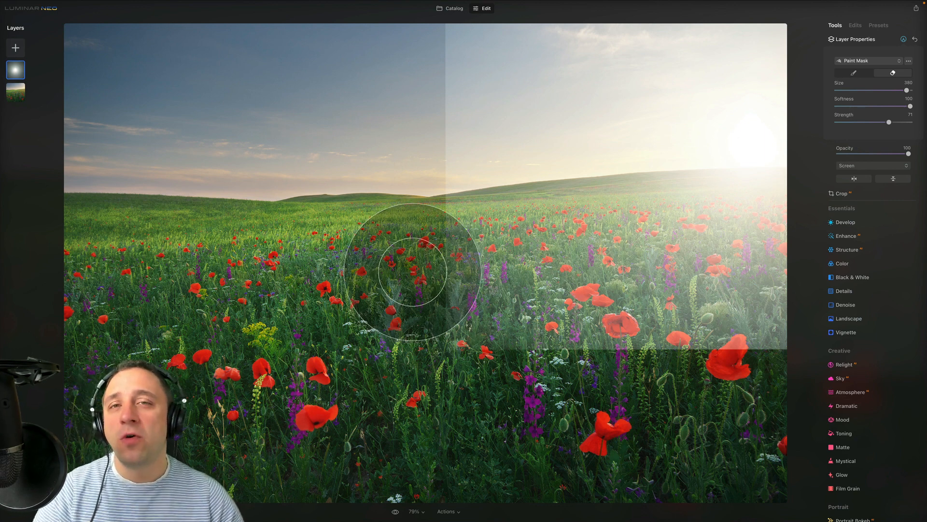
# Step: Erase the sun overlay's hard left and bottom edges with soft mask strokes so it blends into the photo
pyautogui.moveTo(397, 87)
pyautogui.mouseDown()
pyautogui.moveTo(412, 62)
pyautogui.moveTo(405, 337)
pyautogui.mouseUp()
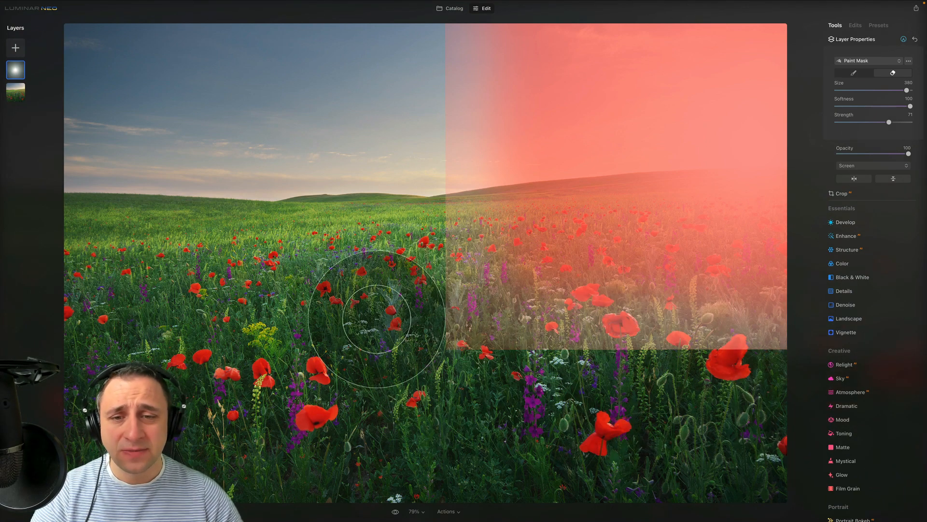
pyautogui.moveTo(399, 37); pyautogui.dragTo(369, 184)
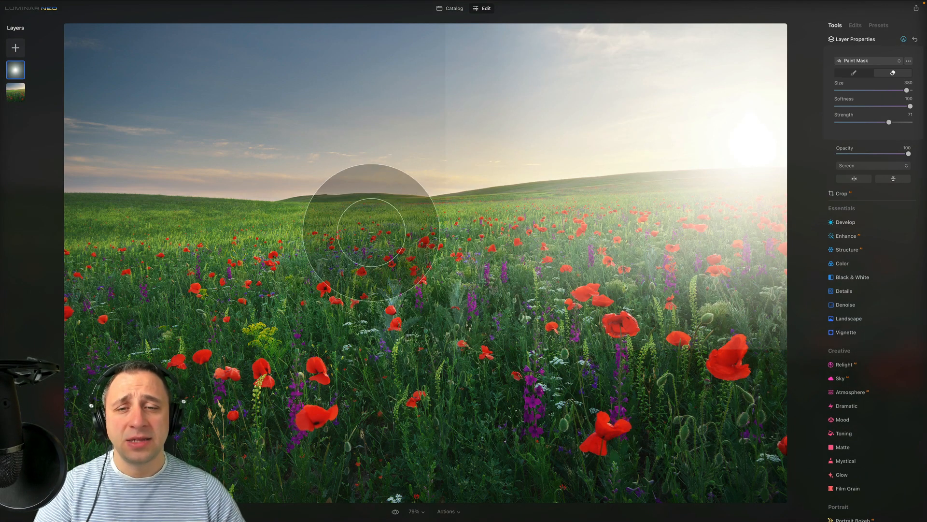
pyautogui.moveTo(413, 341)
pyautogui.mouseDown()
pyautogui.moveTo(539, 443)
pyautogui.moveTo(379, 303)
pyautogui.moveTo(430, 367)
pyautogui.moveTo(391, 293)
pyautogui.moveTo(426, 328)
pyautogui.moveTo(404, 261)
pyautogui.moveTo(394, 149)
pyautogui.moveTo(392, 227)
pyautogui.moveTo(384, 61)
pyautogui.moveTo(399, 166)
pyautogui.moveTo(396, 18)
pyautogui.moveTo(396, 121)
pyautogui.moveTo(409, 168)
pyautogui.moveTo(415, 112)
pyautogui.mouseUp()
pyautogui.moveTo(681, 370)
pyautogui.mouseDown()
pyautogui.moveTo(726, 371)
pyautogui.moveTo(693, 387)
pyautogui.moveTo(785, 361)
pyautogui.moveTo(350, 351)
pyautogui.moveTo(447, 433)
pyautogui.mouseUp()
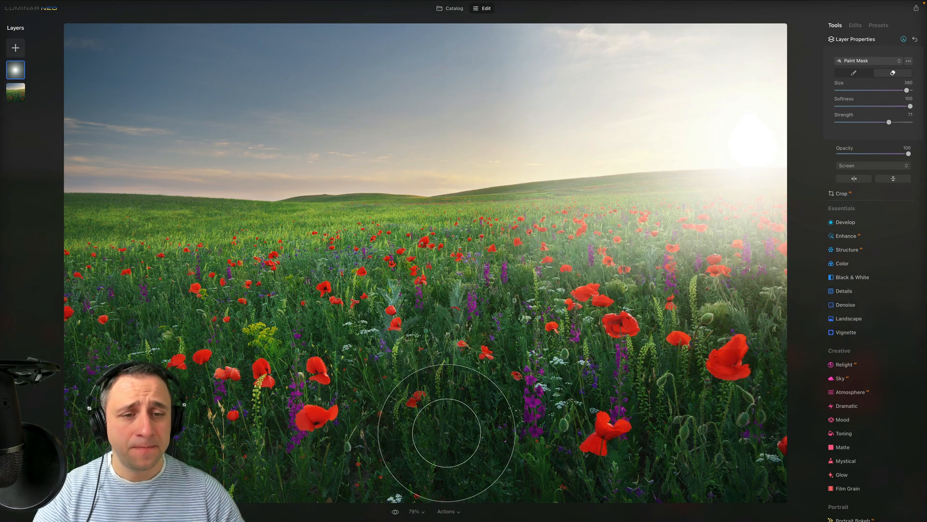
pyautogui.moveTo(642, 393)
pyautogui.mouseDown()
pyautogui.moveTo(753, 395)
pyautogui.moveTo(616, 376)
pyautogui.moveTo(811, 399)
pyautogui.moveTo(687, 391)
pyautogui.moveTo(529, 259)
pyautogui.moveTo(489, 242)
pyautogui.moveTo(558, 343)
pyautogui.moveTo(481, 214)
pyautogui.moveTo(468, 124)
pyautogui.moveTo(459, 124)
pyautogui.moveTo(454, 22)
pyautogui.mouseUp()
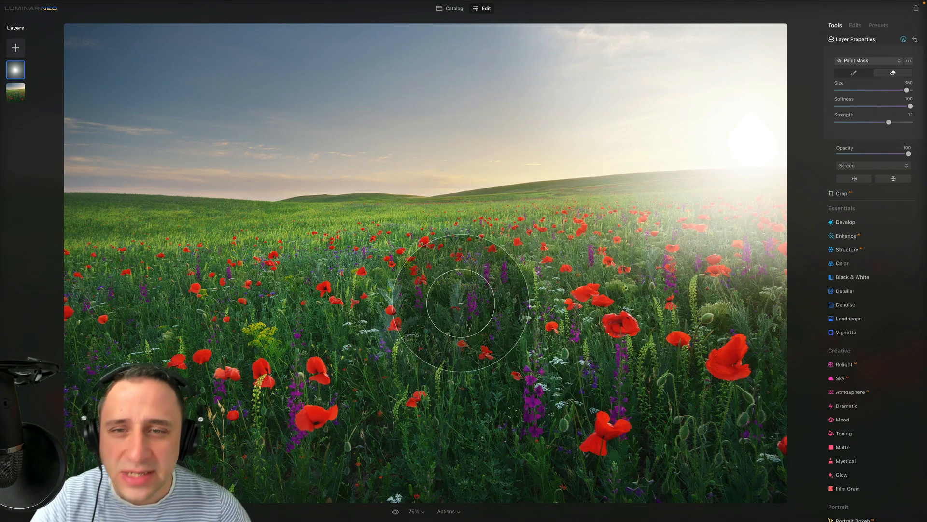
pyautogui.moveTo(408, 41)
pyautogui.mouseDown()
pyautogui.moveTo(444, 220)
pyautogui.moveTo(333, 283)
pyautogui.mouseUp()
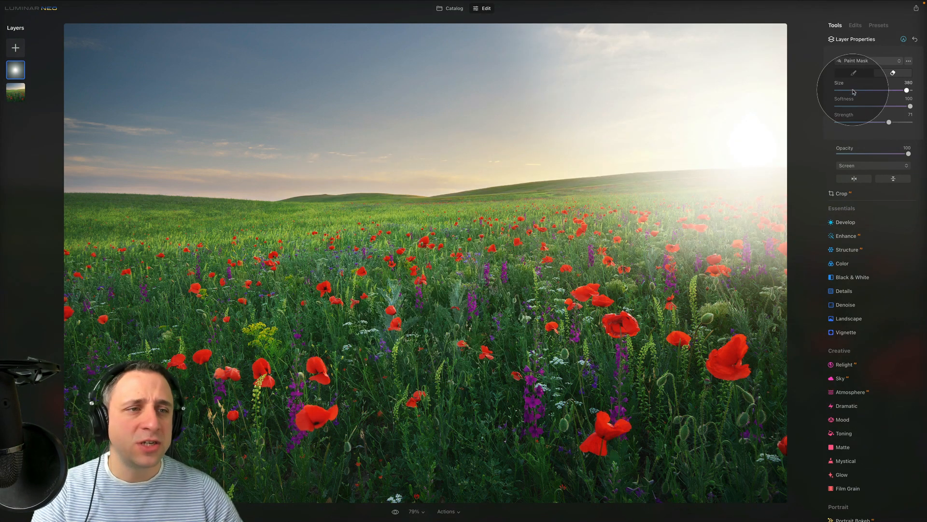
# Step: Paint the sun overlay back softly in the sky beside the sun at mask strength 12, and close the mask settings
pyautogui.click(855, 73)
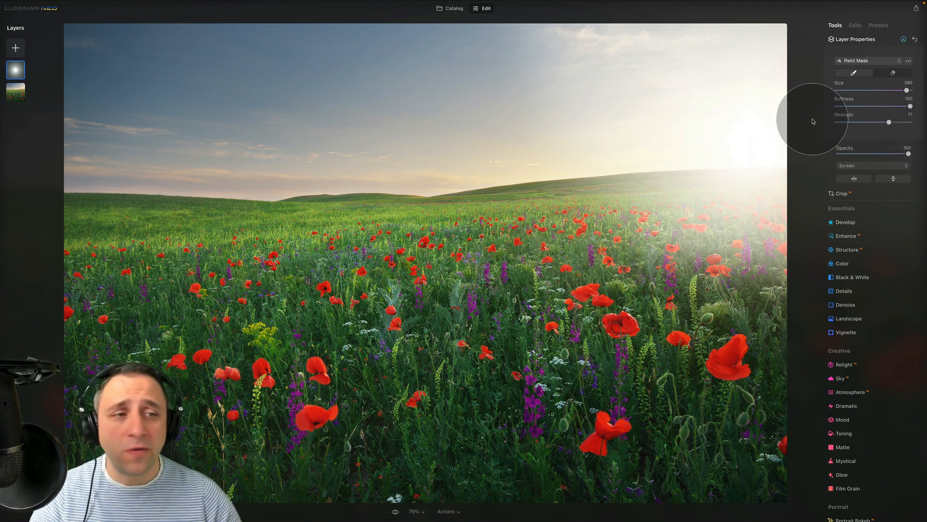
pyautogui.moveTo(890, 123); pyautogui.dragTo(846, 122)
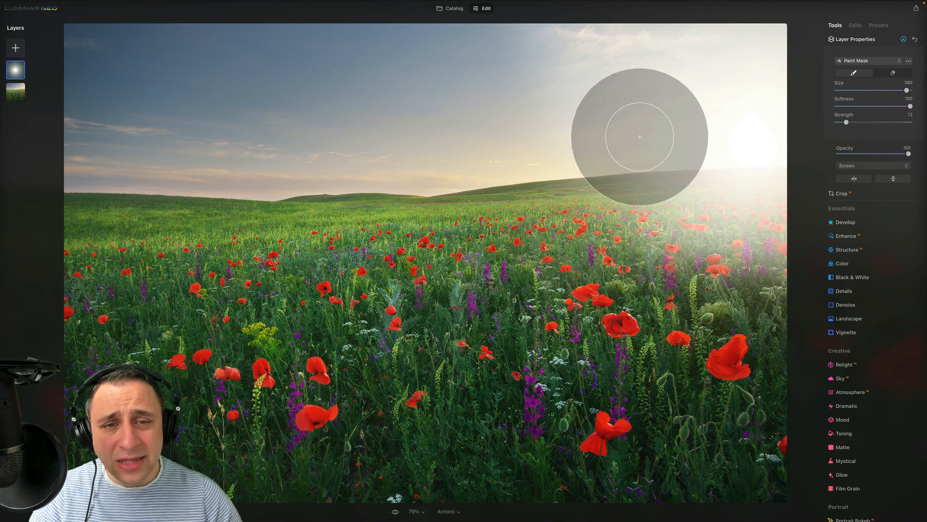
pyautogui.moveTo(640, 137)
pyautogui.mouseDown()
pyautogui.moveTo(645, 161)
pyautogui.moveTo(611, 175)
pyautogui.moveTo(585, 119)
pyautogui.mouseUp()
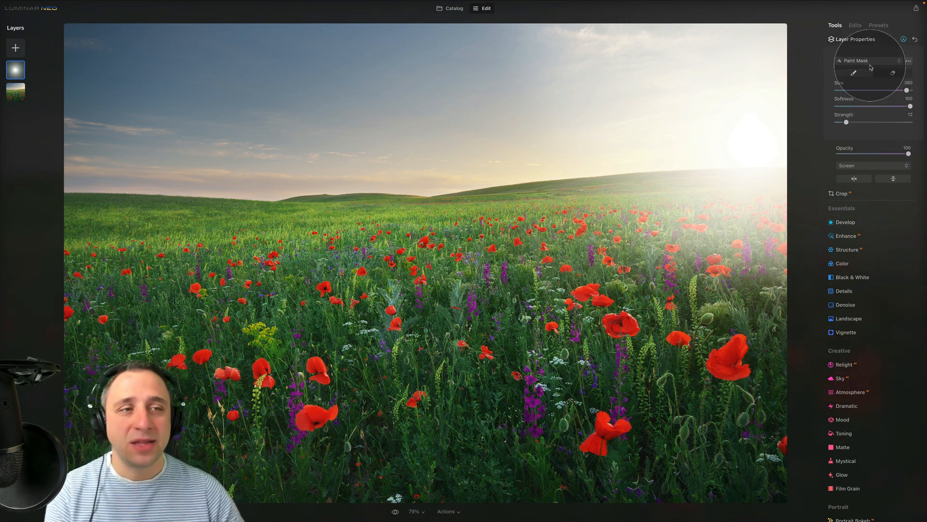
pyautogui.click(904, 40)
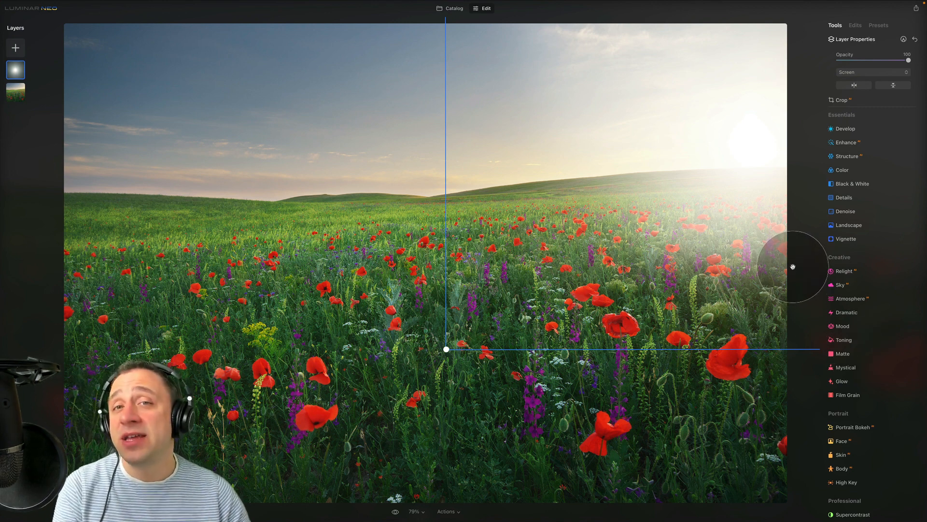
# Step: Warm the sun layer with Develop, setting temperature to 100, tint to 12 and saturation to 14
pyautogui.click(853, 129)
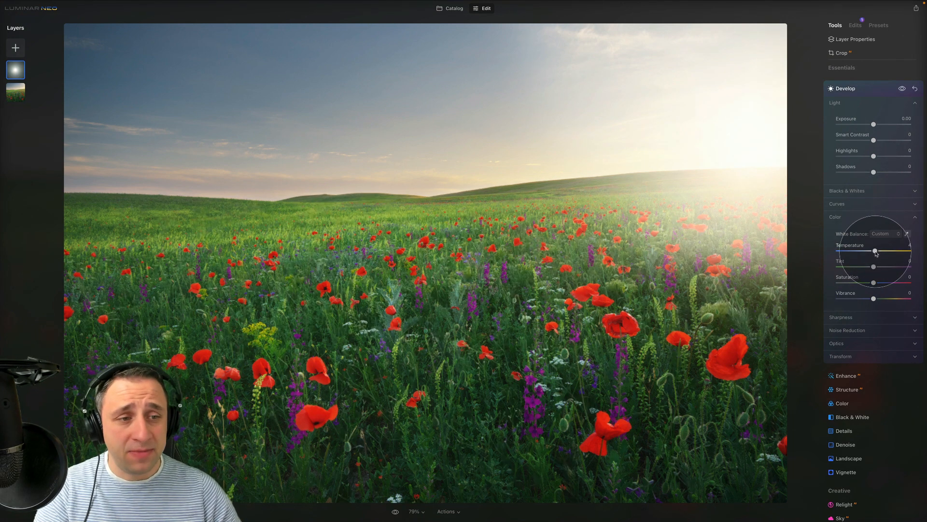
pyautogui.moveTo(877, 252); pyautogui.dragTo(897, 256)
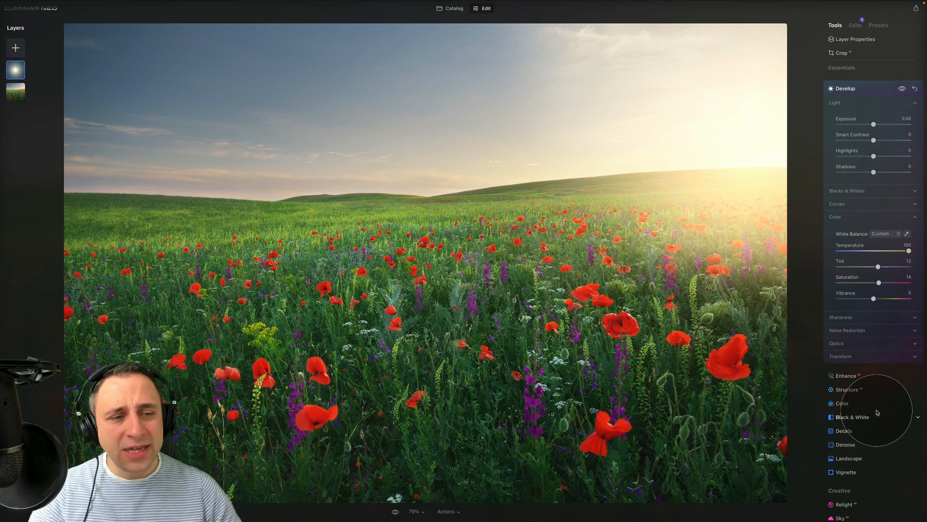
pyautogui.click(855, 218)
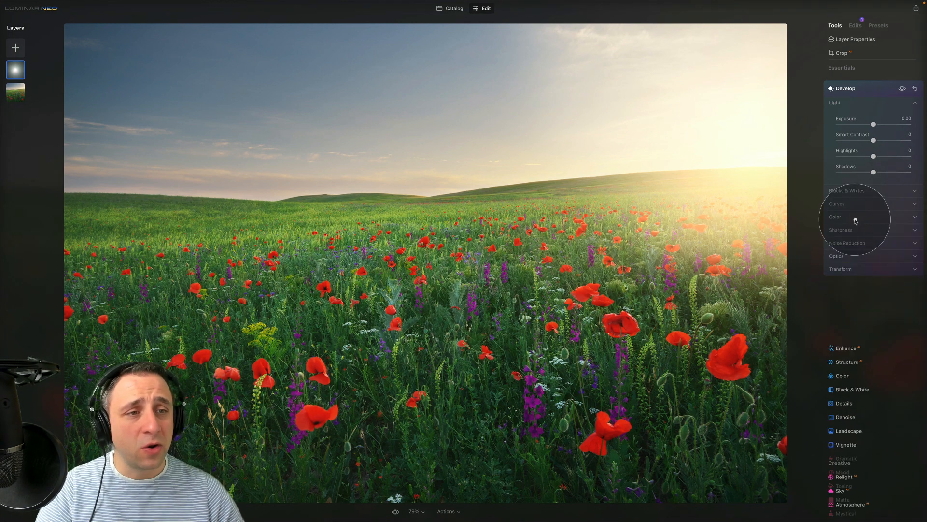
pyautogui.click(854, 87)
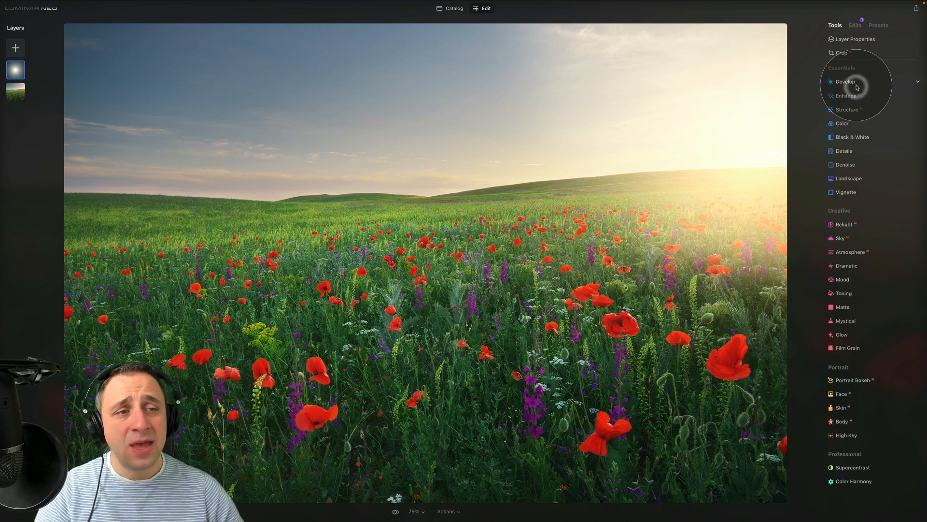
# Step: Raise the Landscape tool's Golden Hour to about 75 on the sun layer
pyautogui.click(850, 178)
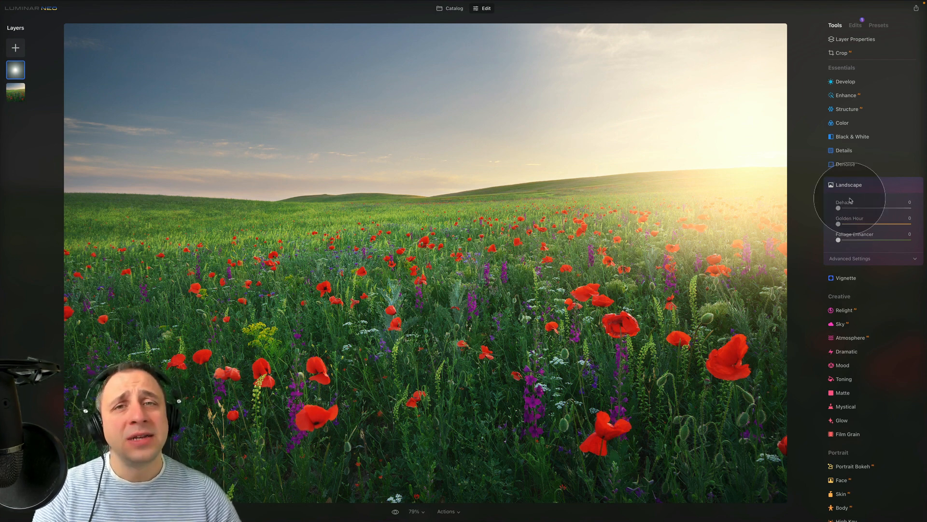
pyautogui.moveTo(838, 223); pyautogui.dragTo(894, 227)
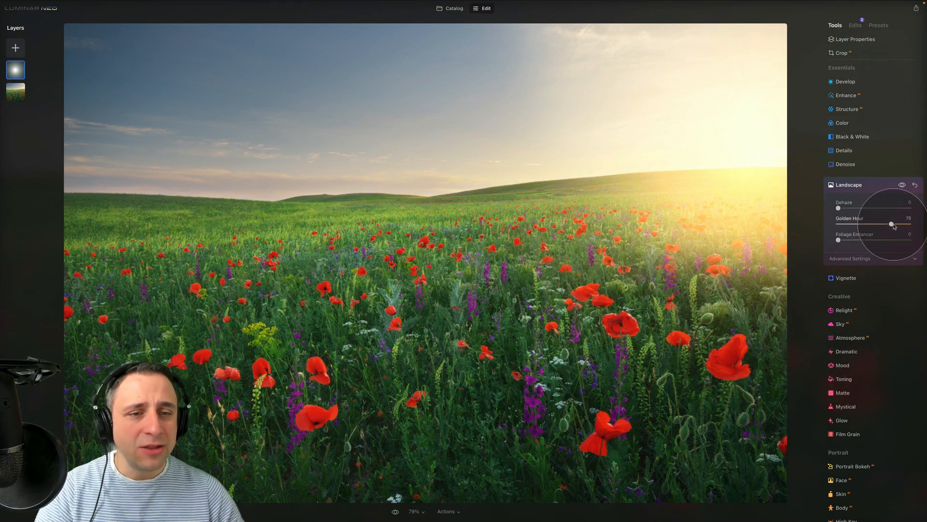
pyautogui.click(859, 184)
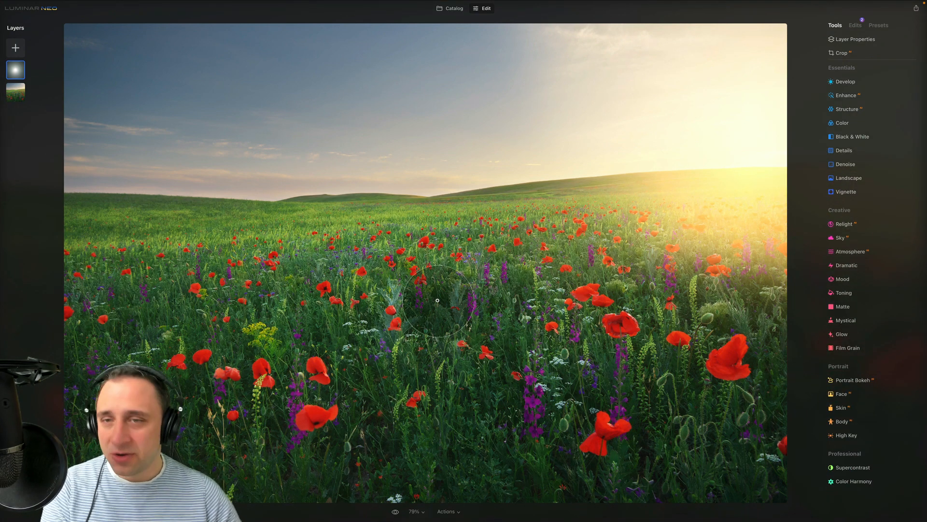
# Step: Reduce the sun layer's opacity to 53 in its layer properties
pyautogui.click(856, 41)
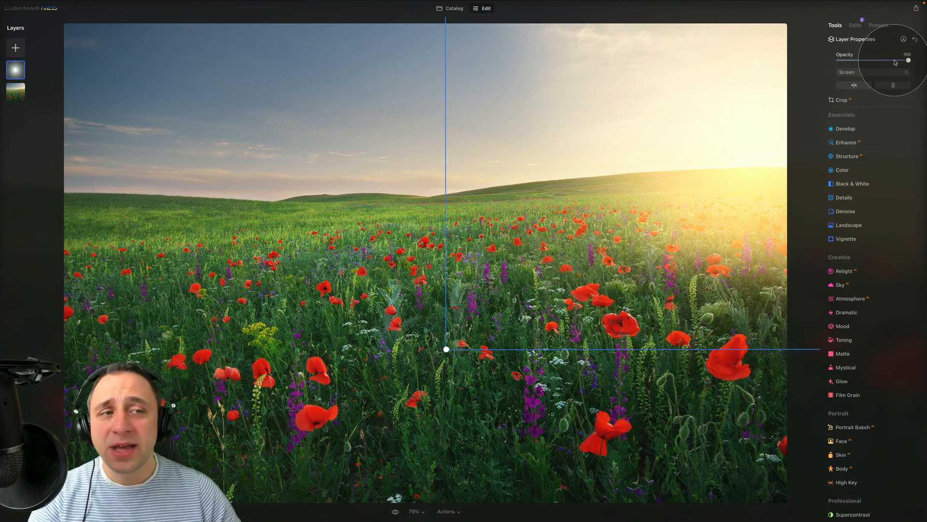
pyautogui.moveTo(901, 63); pyautogui.dragTo(872, 60)
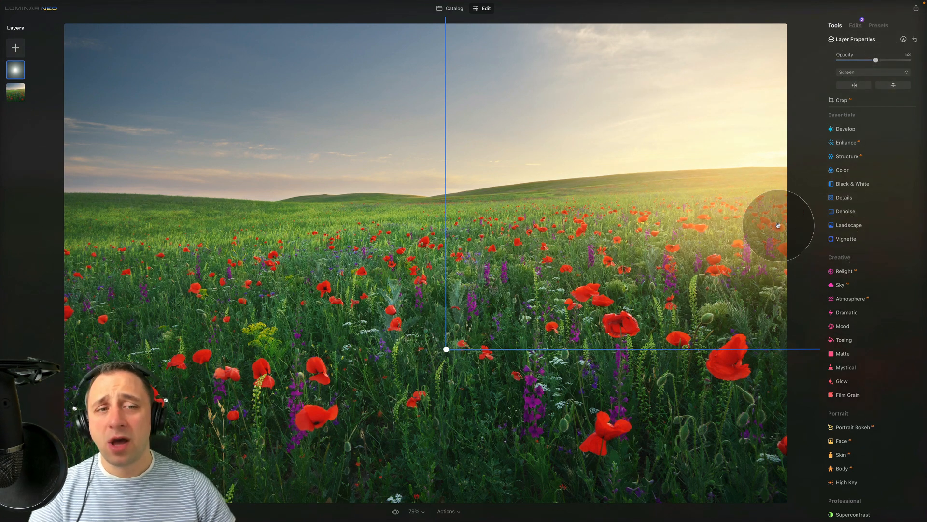
# Step: Nudge the sun overlay slightly upward and to the left over the poppy field photo
pyautogui.moveTo(743, 218); pyautogui.dragTo(740, 202)
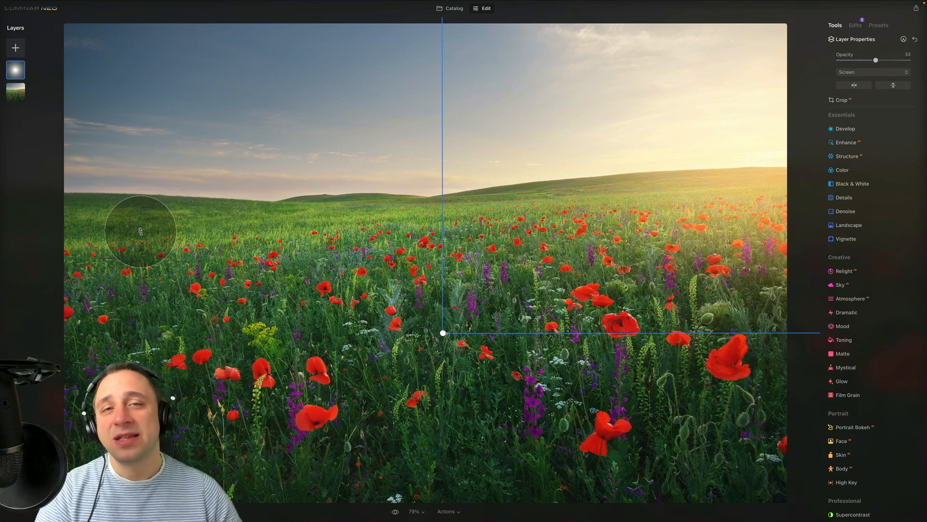
pyautogui.scroll(-1, 845, 328)
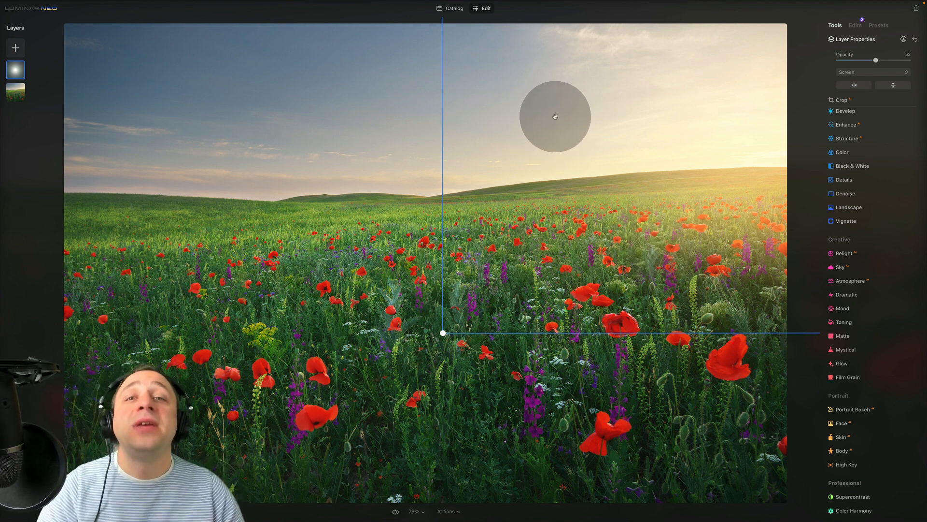
# Step: Open the purple-flower meadow photo from the Overlay Tutorial album for editing
pyautogui.click(448, 9)
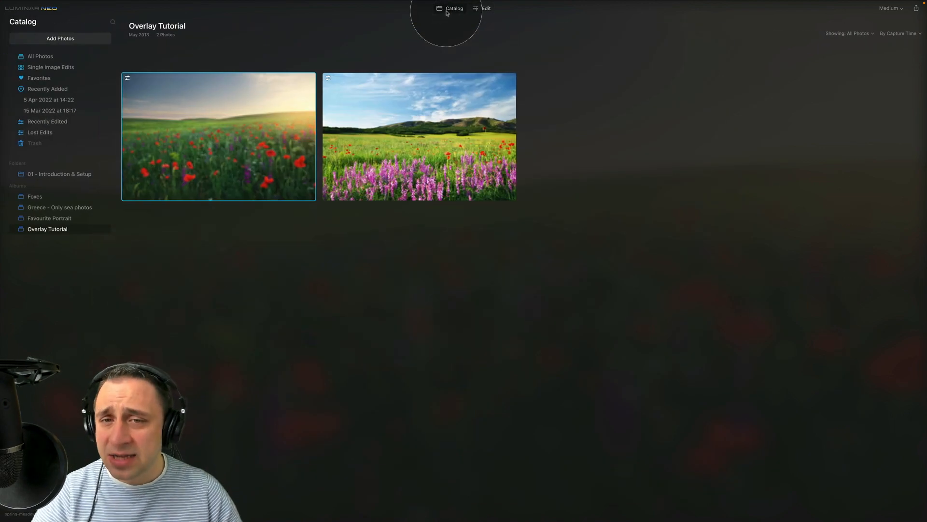
pyautogui.click(444, 111)
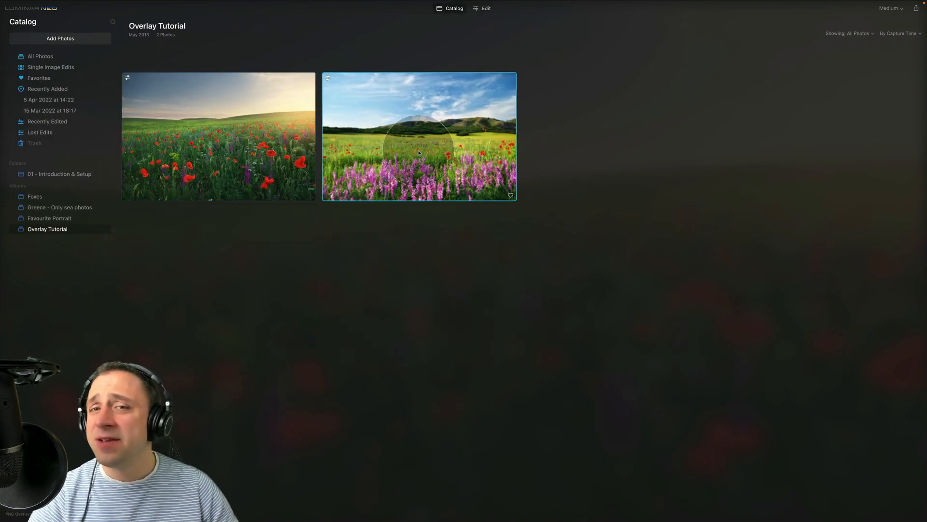
pyautogui.click(485, 9)
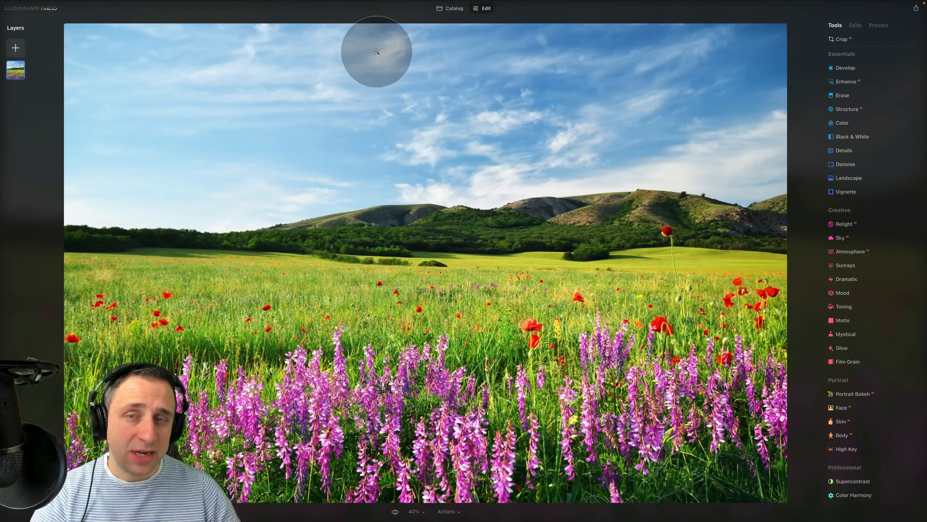
# Step: Add the three hot-air balloons overlay as a layer over the meadow photo and set its opacity to 100
pyautogui.click(16, 48)
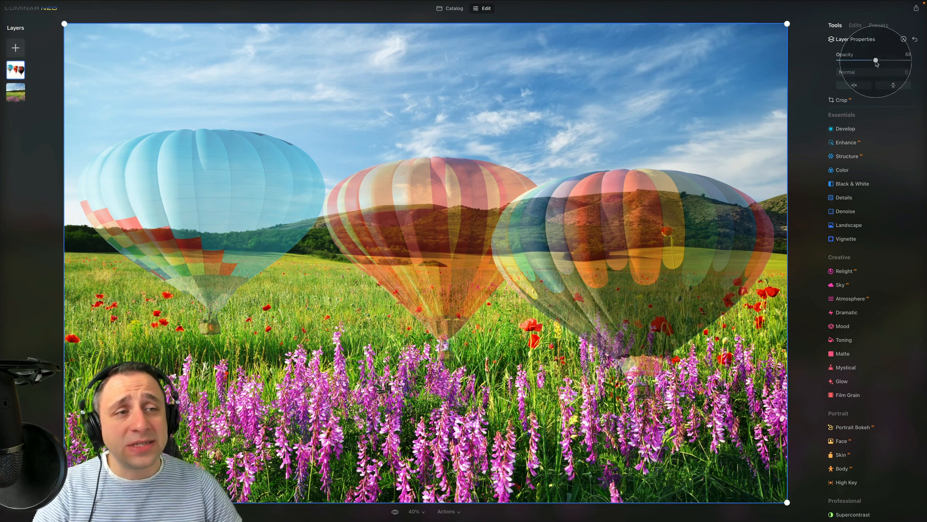
pyautogui.moveTo(875, 61); pyautogui.dragTo(909, 61)
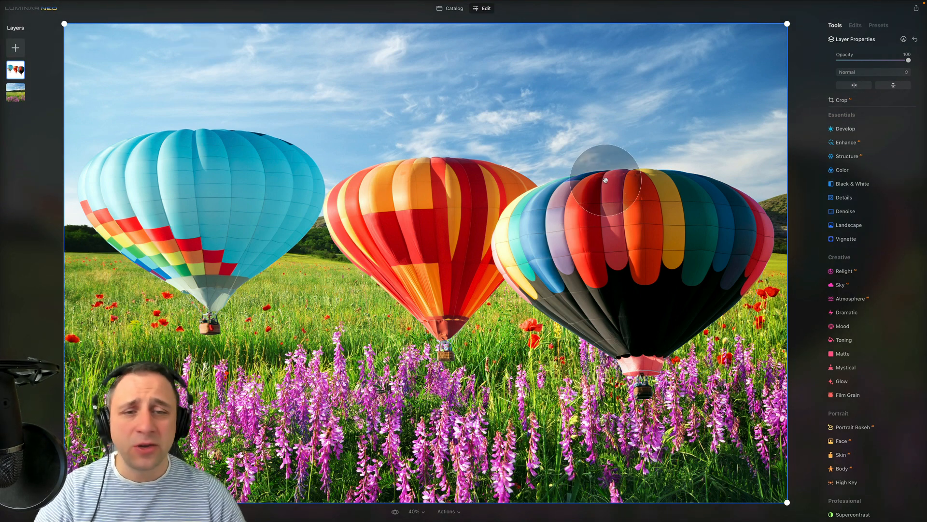
# Step: Shrink the balloon overlay to less than half the photo's width and place it in the sky left of the hills
pyautogui.moveTo(782, 31); pyautogui.dragTo(417, 252)
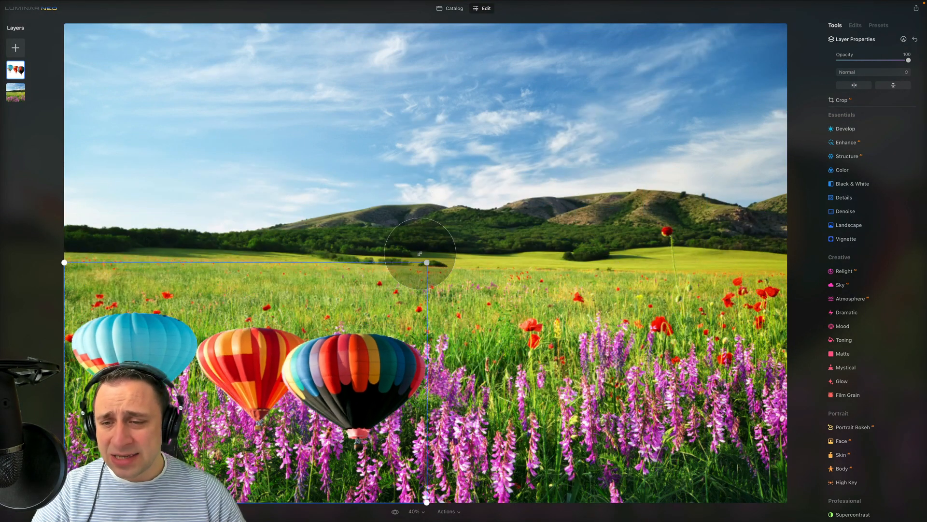
pyautogui.moveTo(445, 122); pyautogui.dragTo(422, 65)
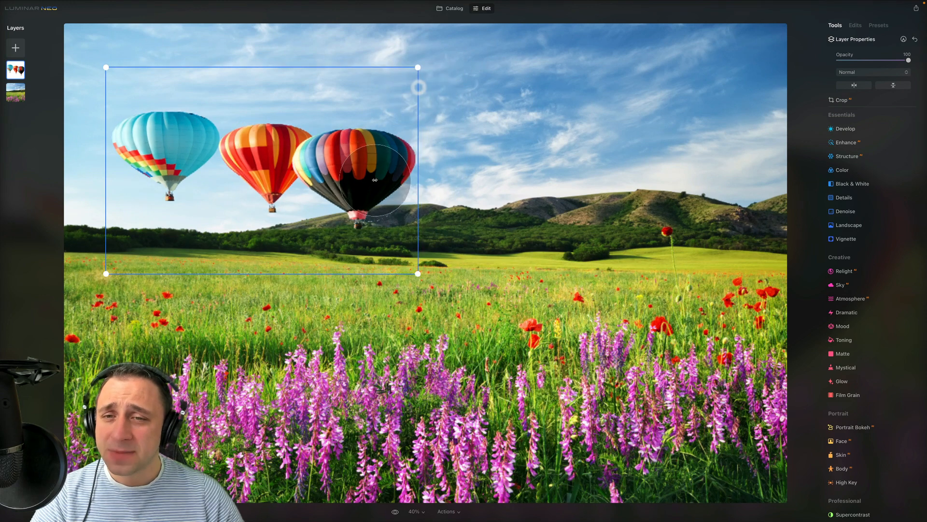
pyautogui.moveTo(359, 181); pyautogui.dragTo(355, 143)
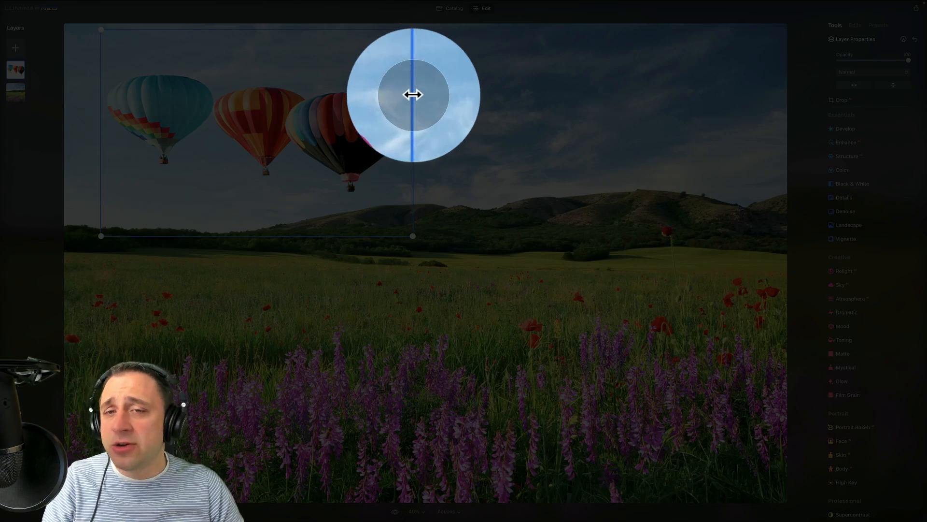
# Step: Narrow the balloon overlay, tilt it slightly clockwise and shift it up and right within the sky
pyautogui.moveTo(412, 95); pyautogui.dragTo(340, 125)
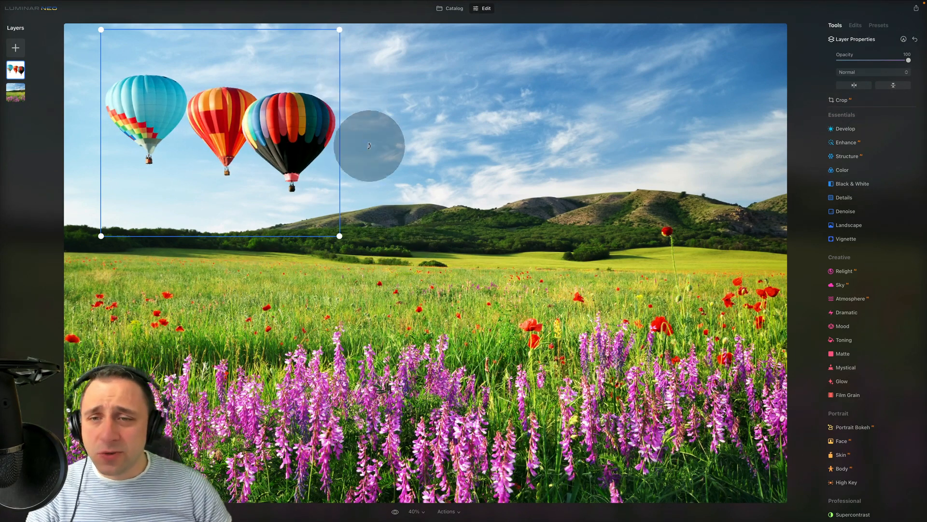
pyautogui.moveTo(358, 115); pyautogui.dragTo(358, 117)
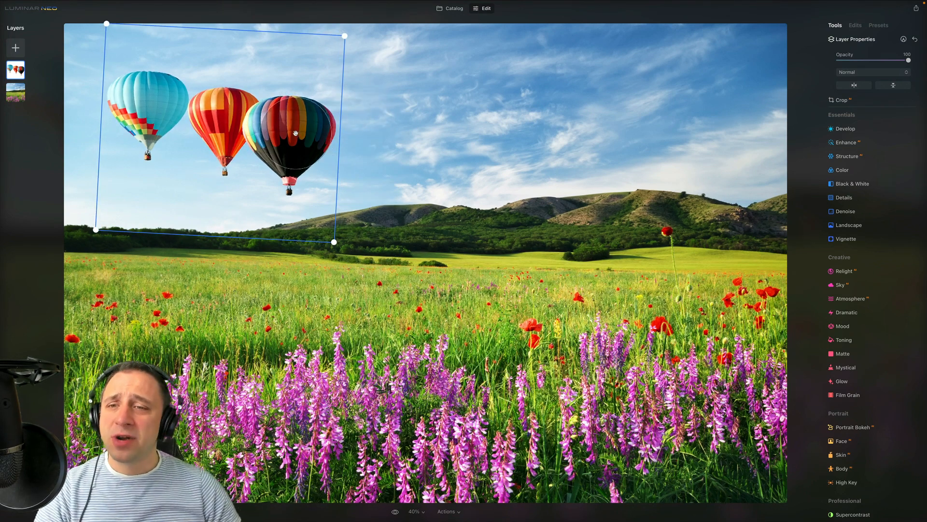
pyautogui.moveTo(296, 135); pyautogui.dragTo(338, 115)
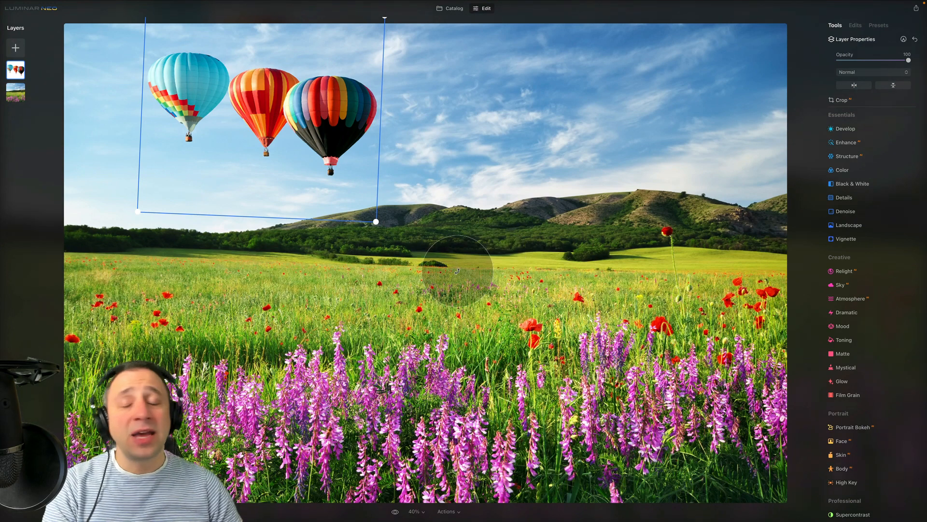
# Step: Brighten the balloon layer with Develop by setting its exposure to 0.19
pyautogui.click(852, 129)
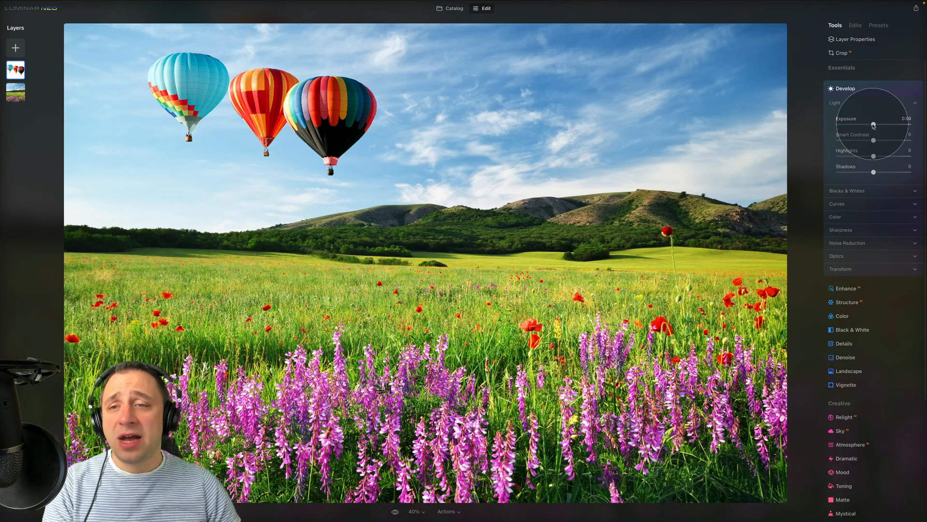
pyautogui.moveTo(873, 125); pyautogui.dragTo(874, 124)
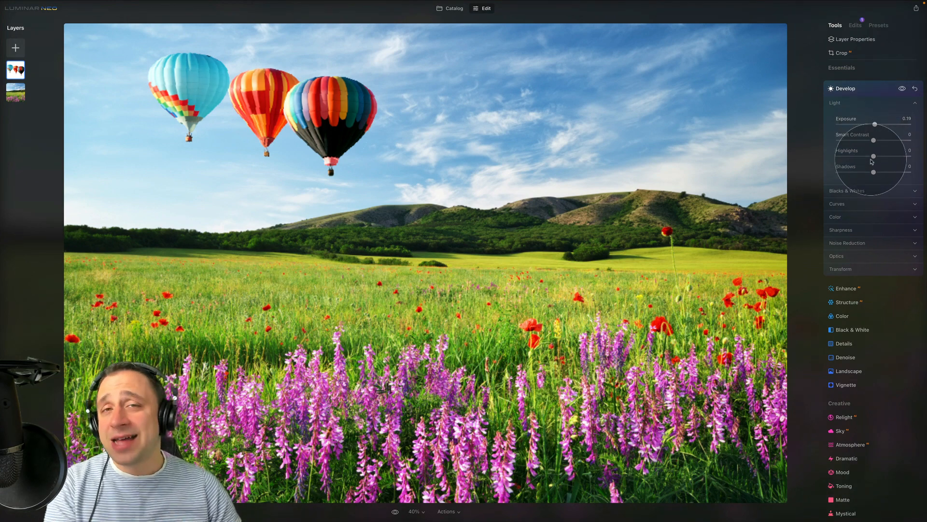